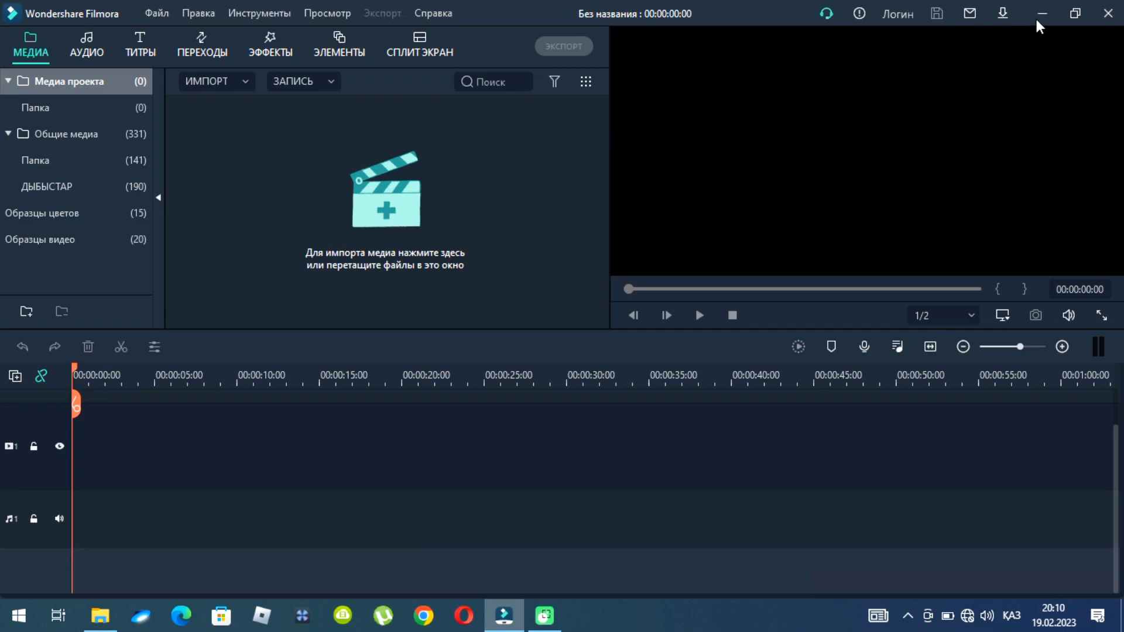
Bring the video file VID_20211117_113635 from the Менің папкам folder onto the first video track at the timeline's start
left_click(202, 81)
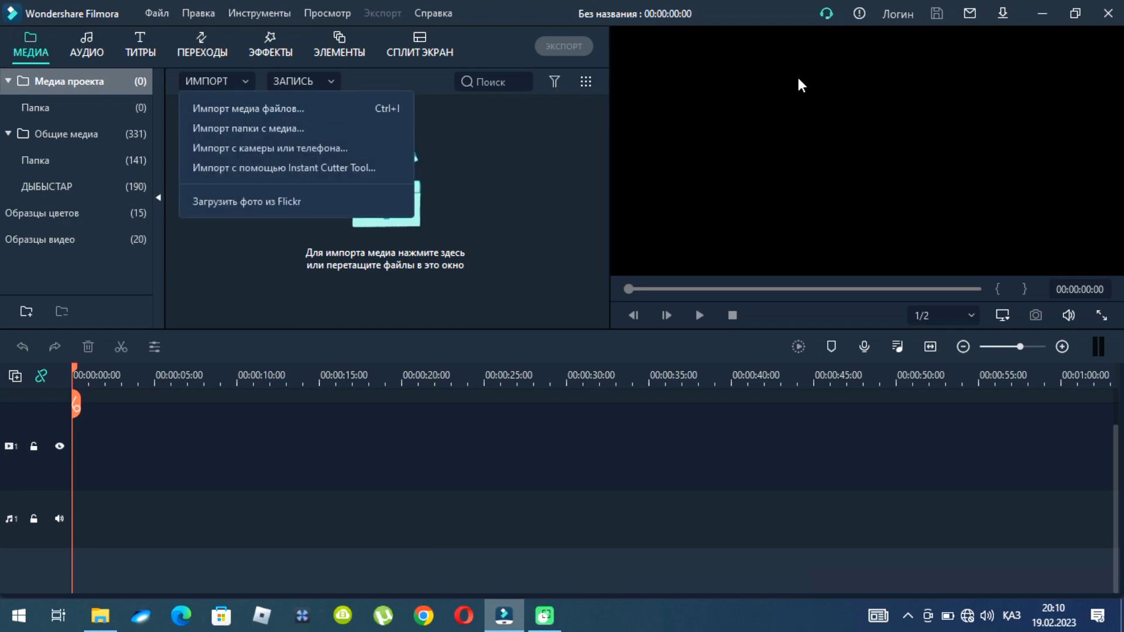
left_click(1040, 13)
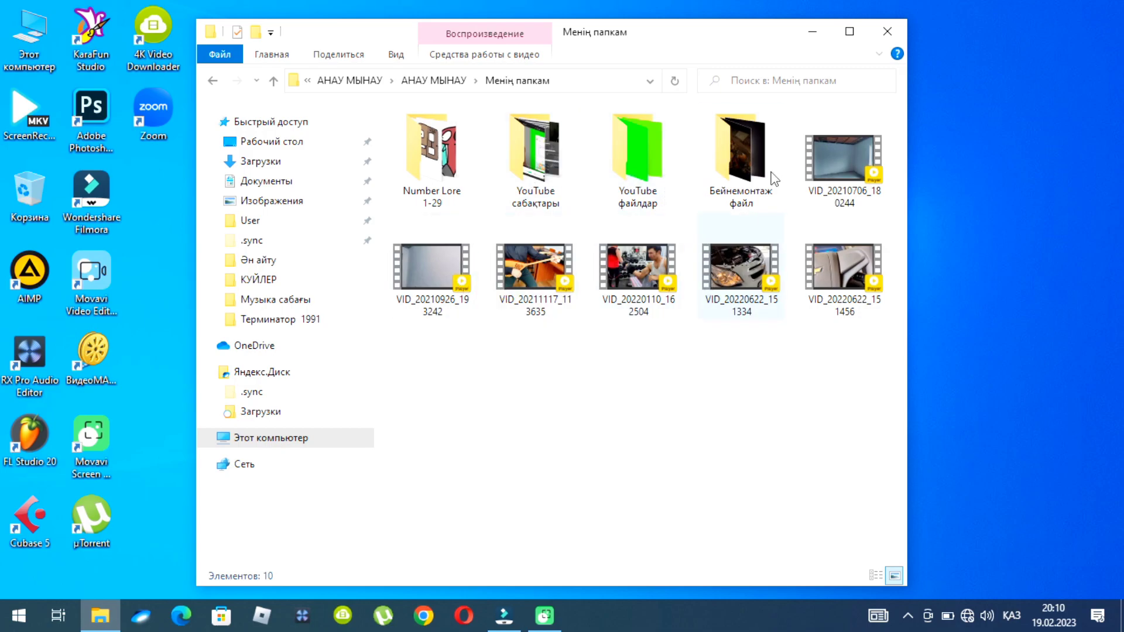
left_click_drag(658, 41, 663, 33)
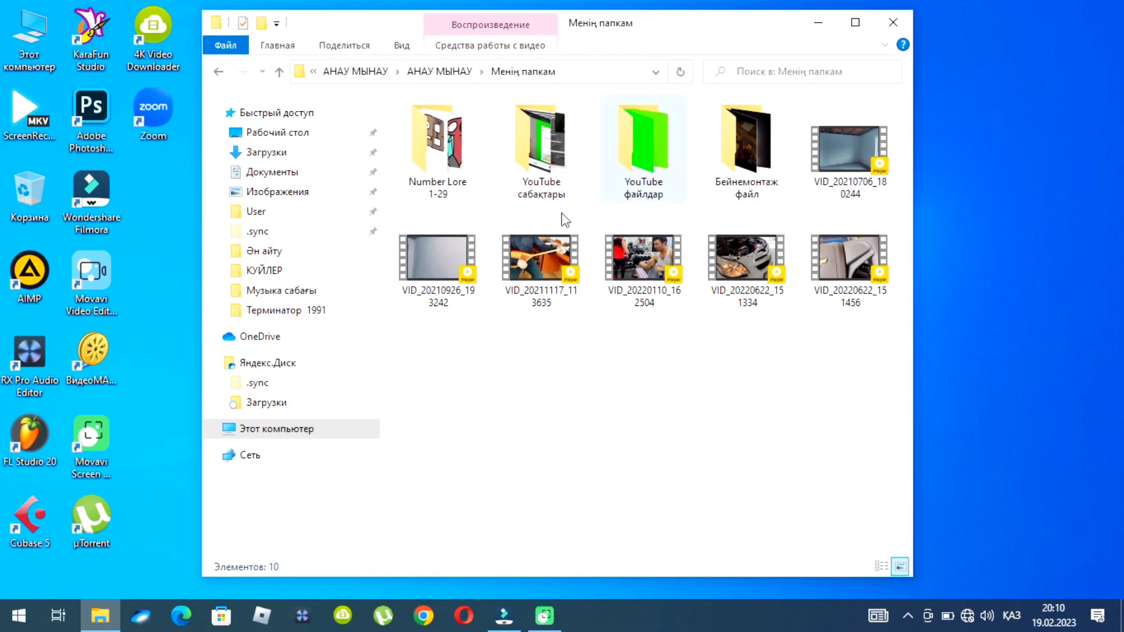
left_click(551, 263)
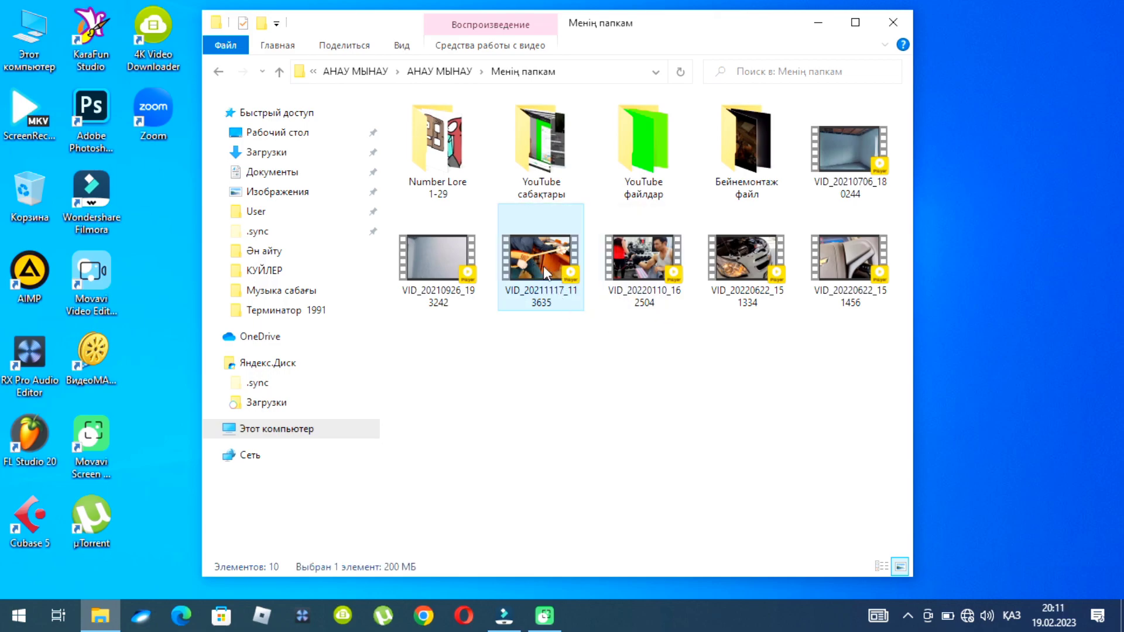
left_click_drag(524, 262, 270, 458)
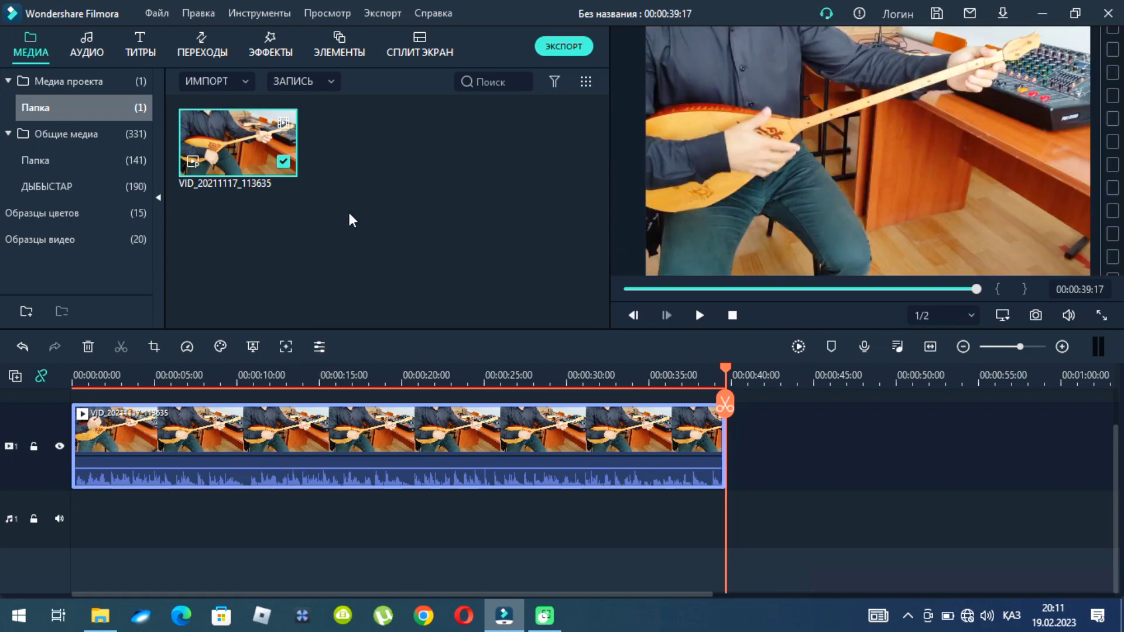
Import the video file VID_20220110_162504 from the Менің папкам folder into the project media
left_click(1042, 14)
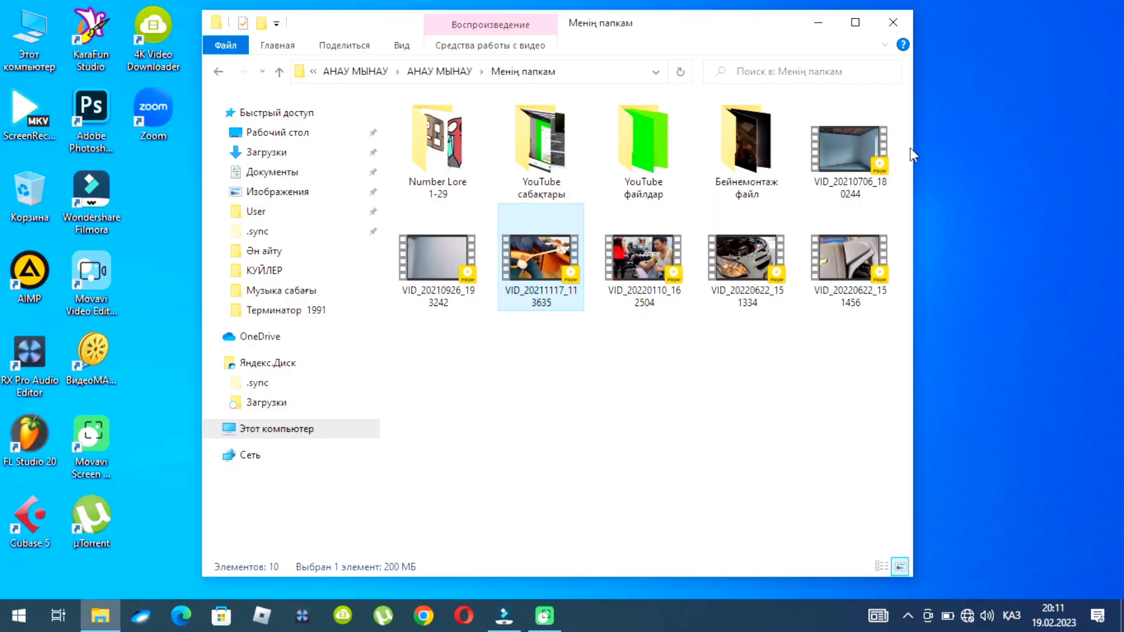
left_click(631, 285)
left_click_drag(636, 266, 463, 189)
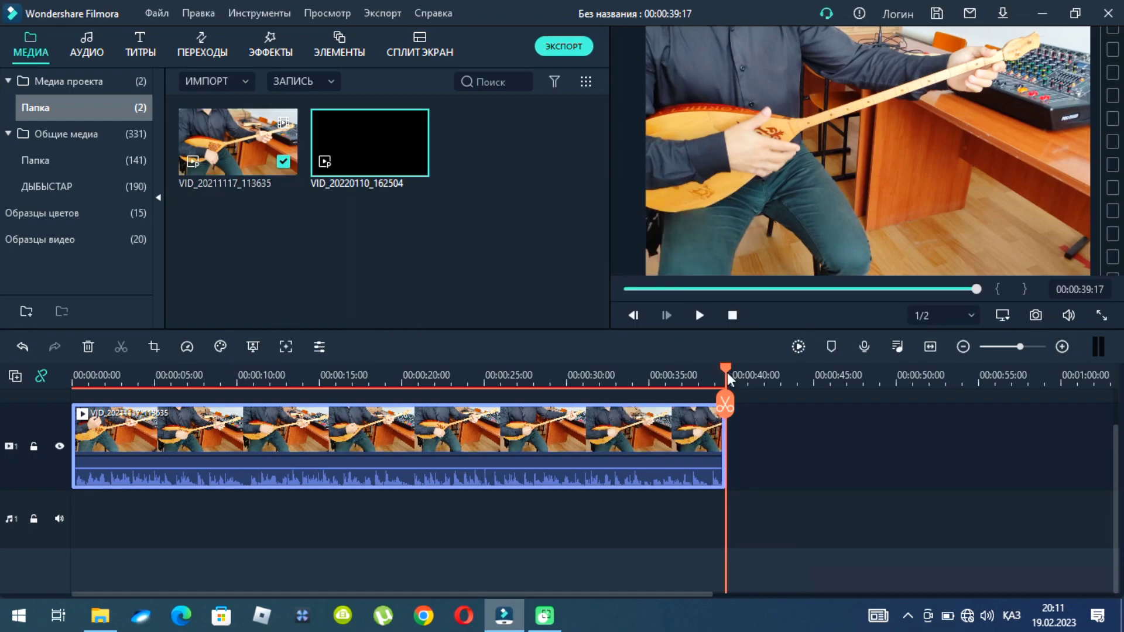
Return the playhead to the start of the timeline and briefly preview the clip, leaving the playhead at the start
left_click_drag(725, 368, 294, 368)
left_click_drag(220, 362, 51, 347)
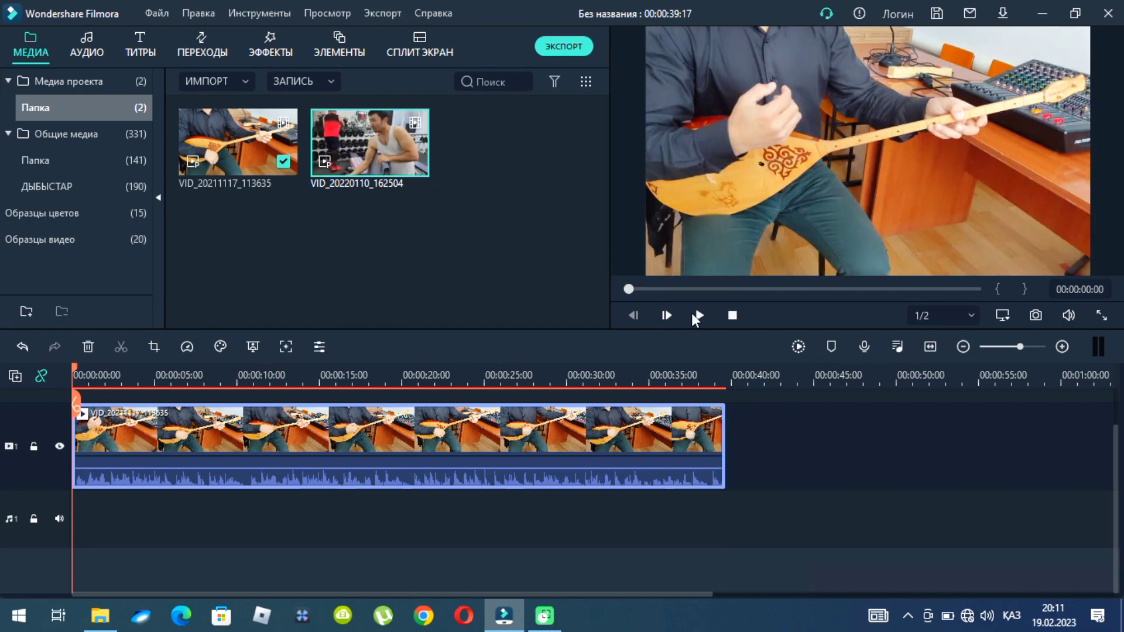
left_click(700, 315)
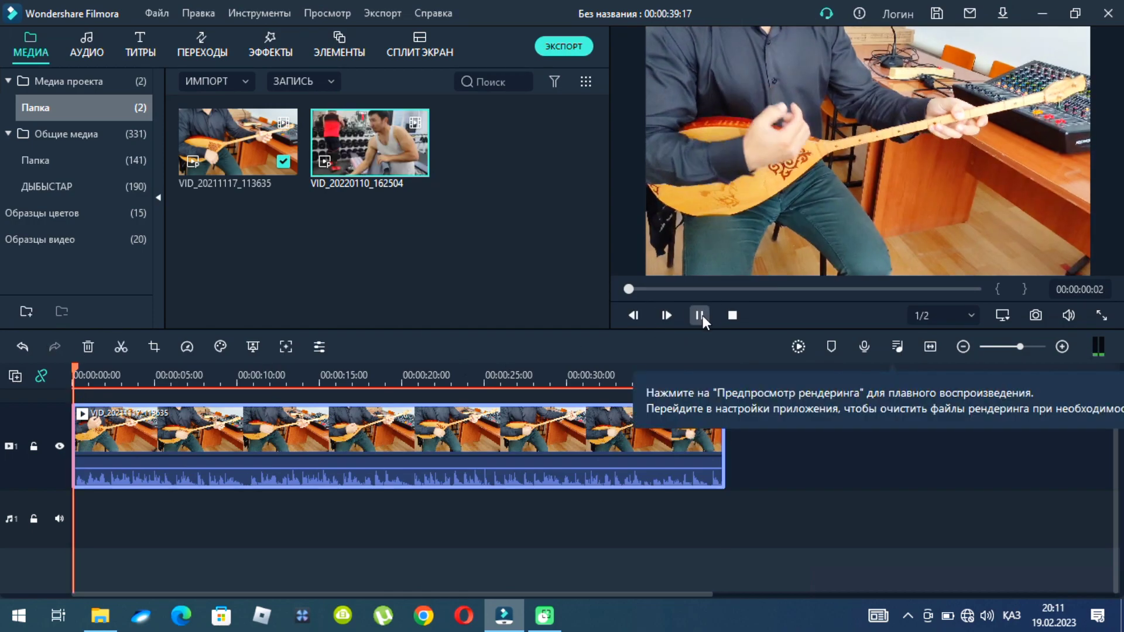
left_click(629, 289)
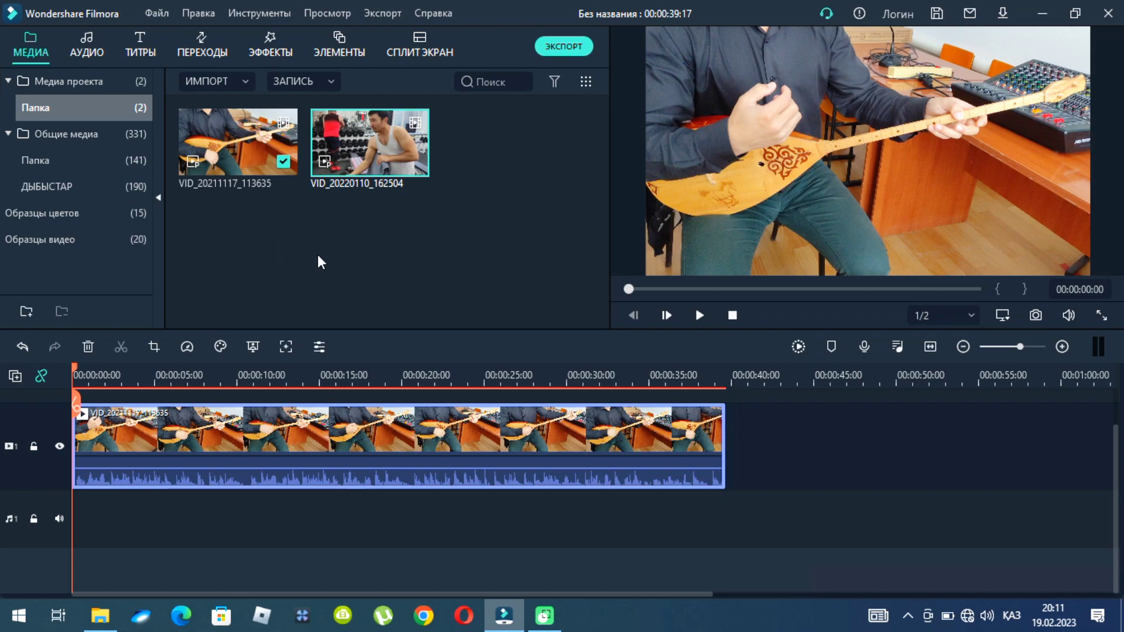
Enable automatic enhancement (Авто улучшение) for the timeline clip and accept its video settings
double_click(228, 448)
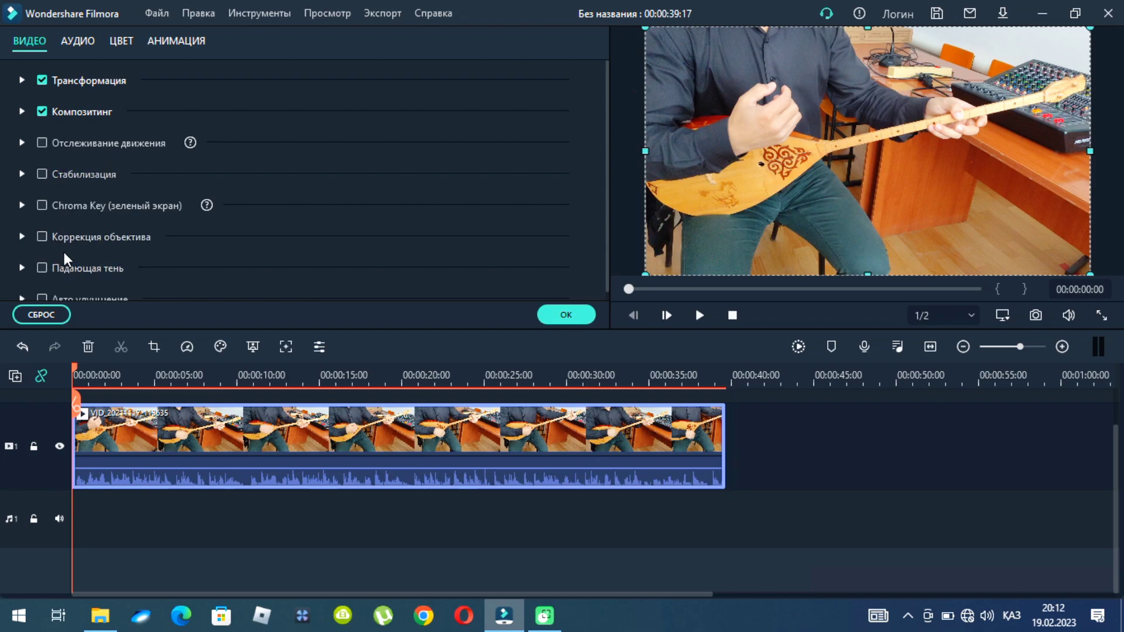
scroll(141, 227, "down", 1)
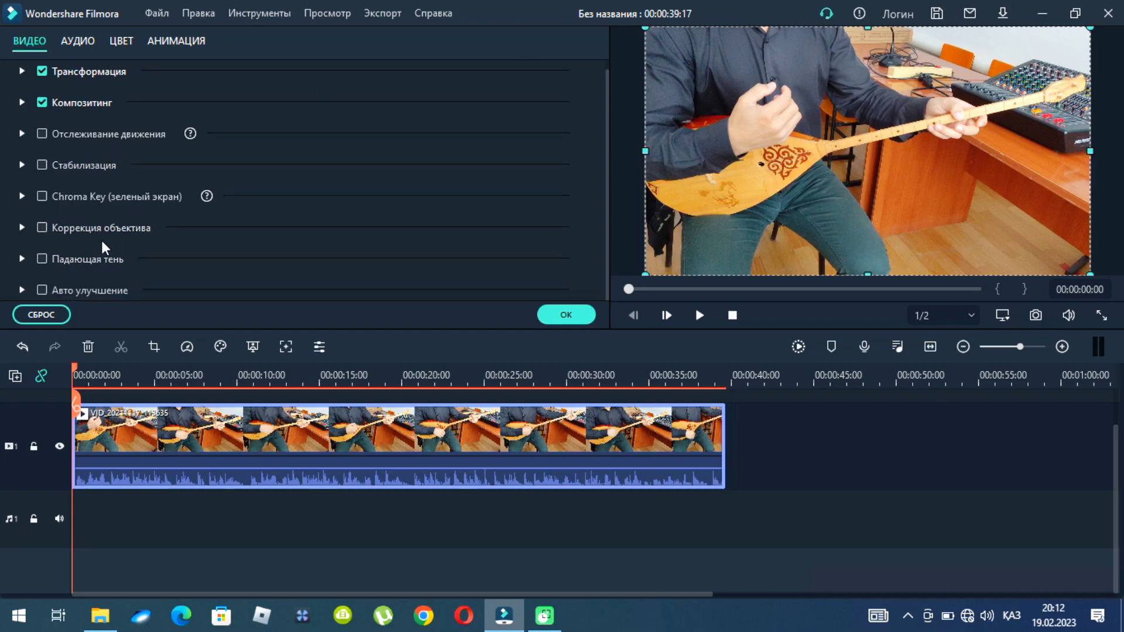
left_click(42, 291)
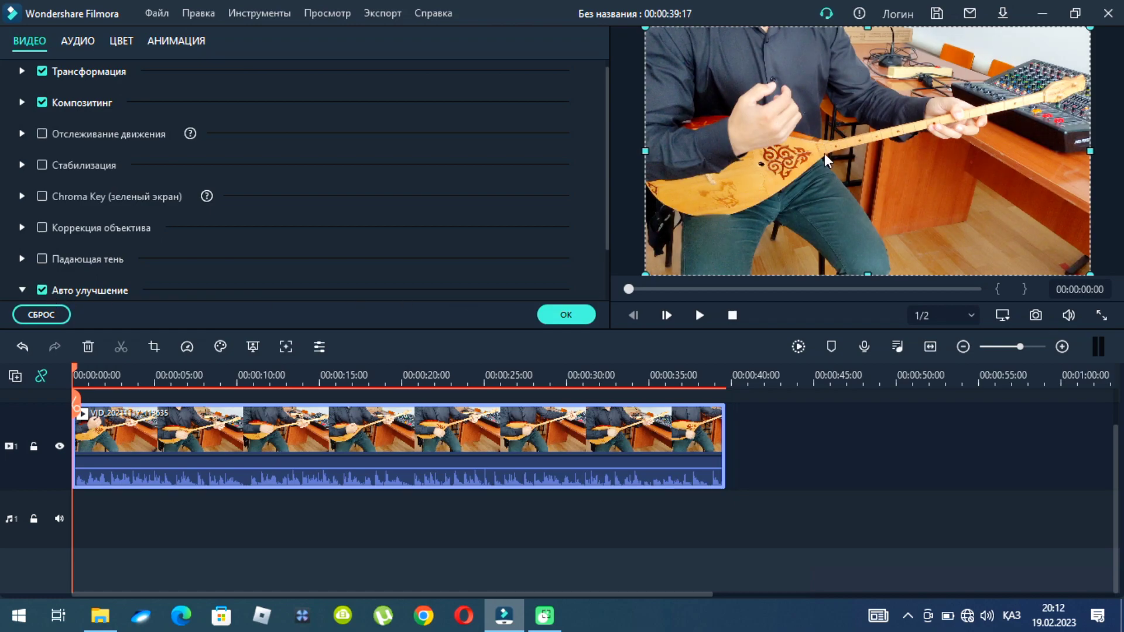
left_click(41, 291)
left_click(565, 316)
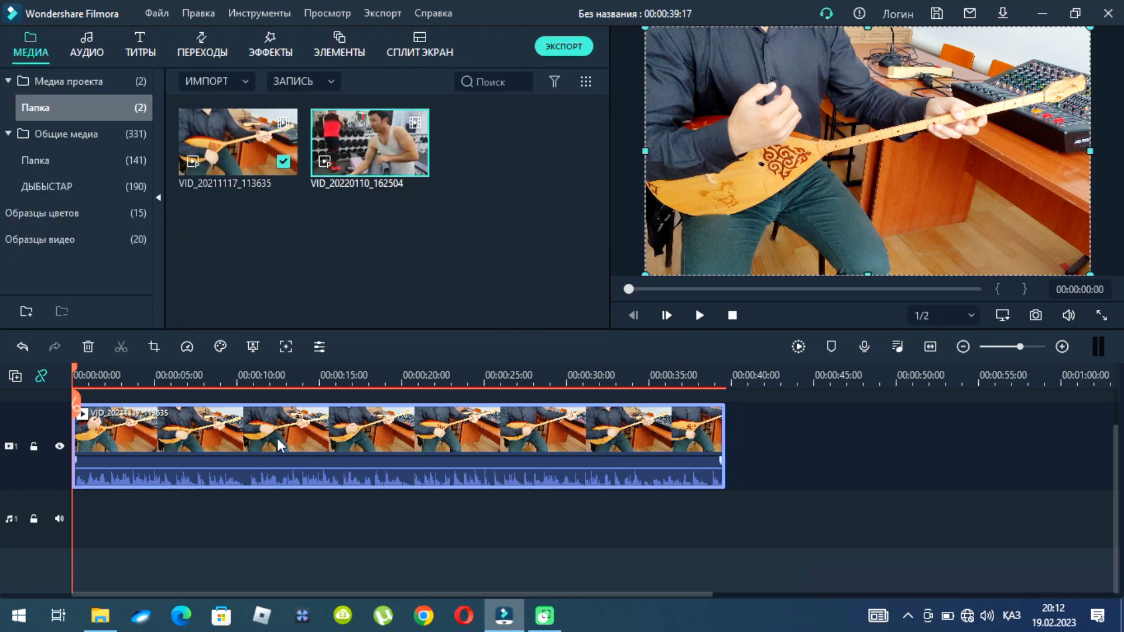
Examine the clip's audio settings, including fades, pitch, noise reduction and the available equalizer presets
double_click(280, 446)
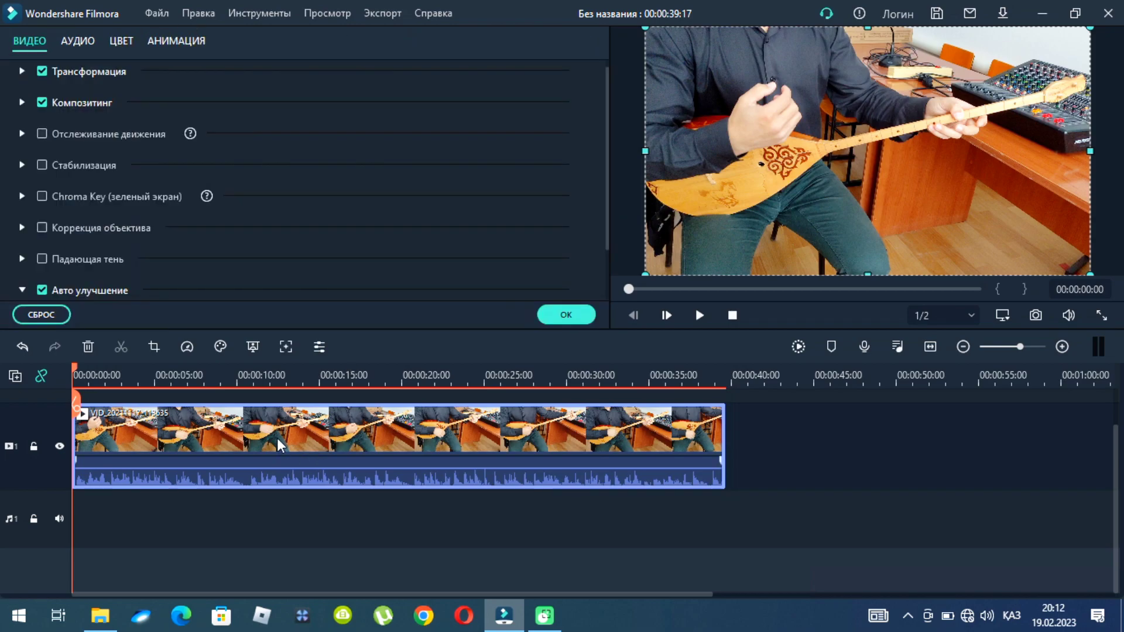
left_click(76, 42)
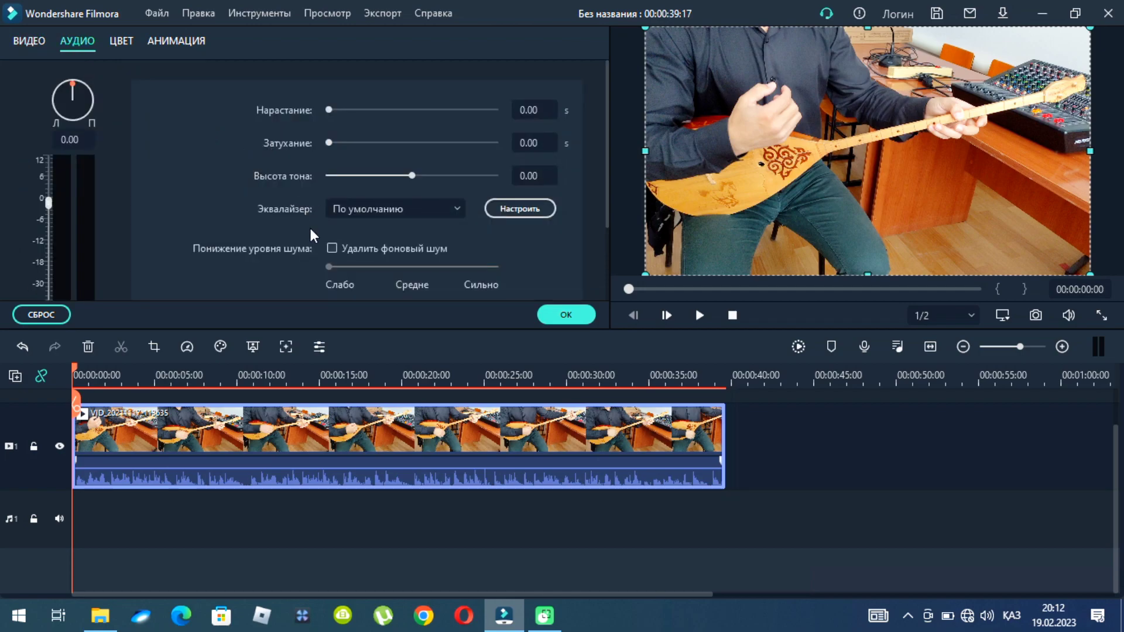
scroll(558, 188, "down", 3)
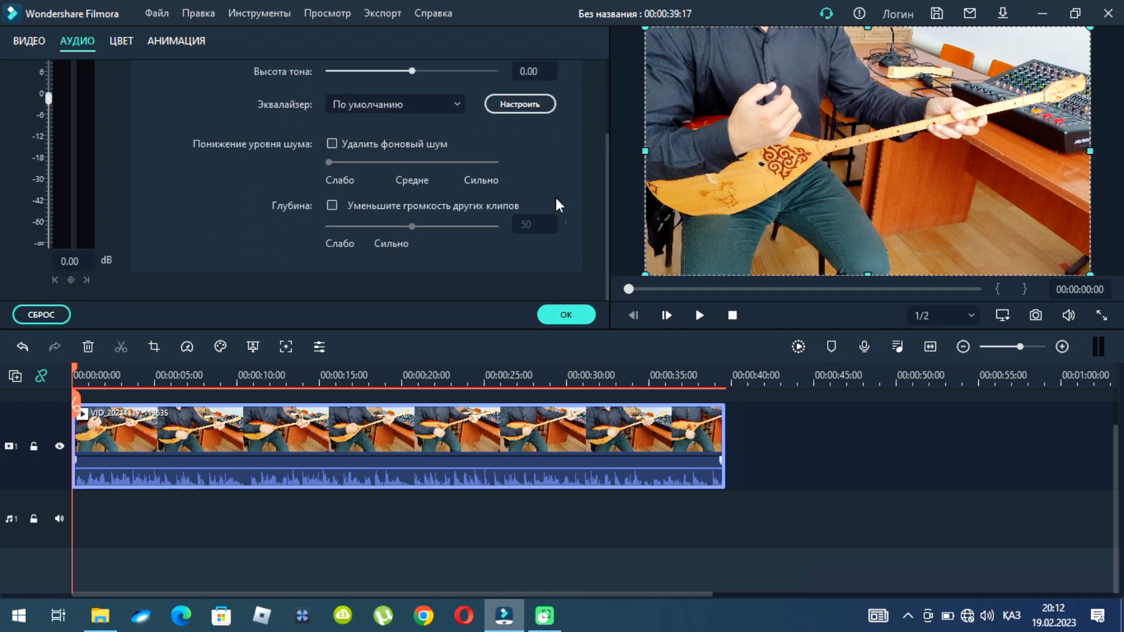
scroll(468, 193, "up", 3)
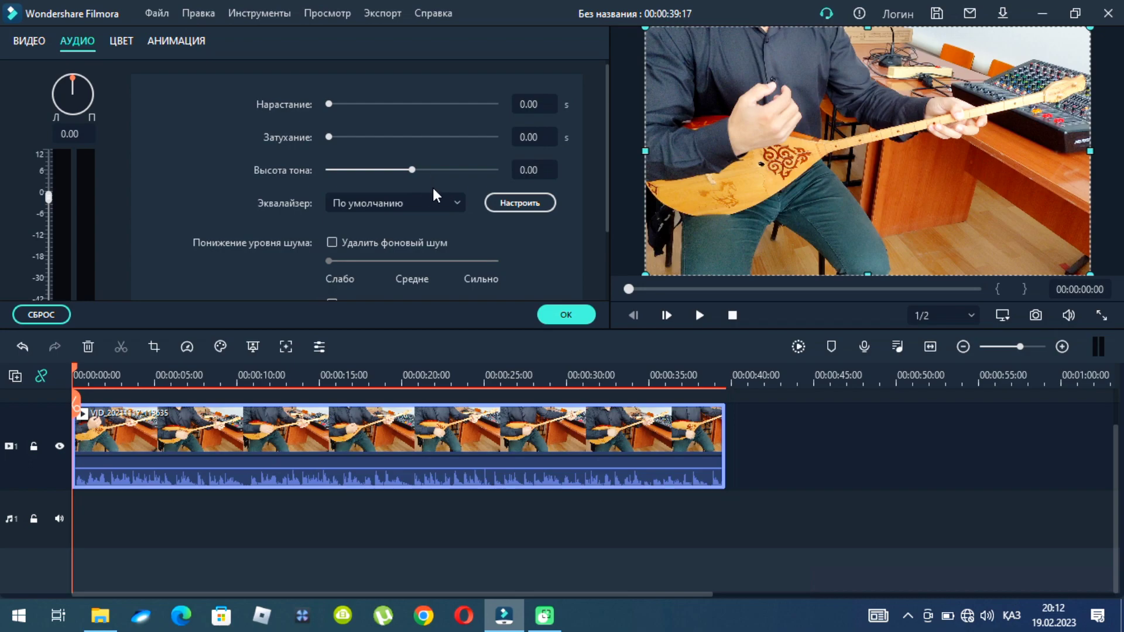
left_click(456, 205)
left_click(456, 205)
left_click(456, 205)
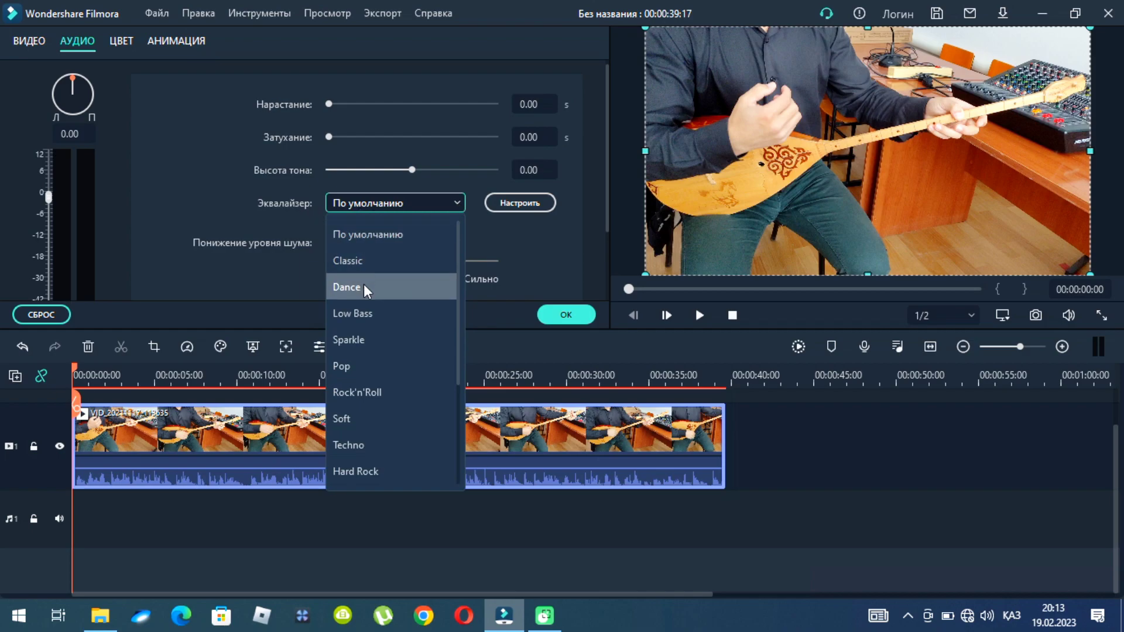
scroll(369, 295, "down", 2)
scroll(369, 339, "up", 2)
left_click(400, 206)
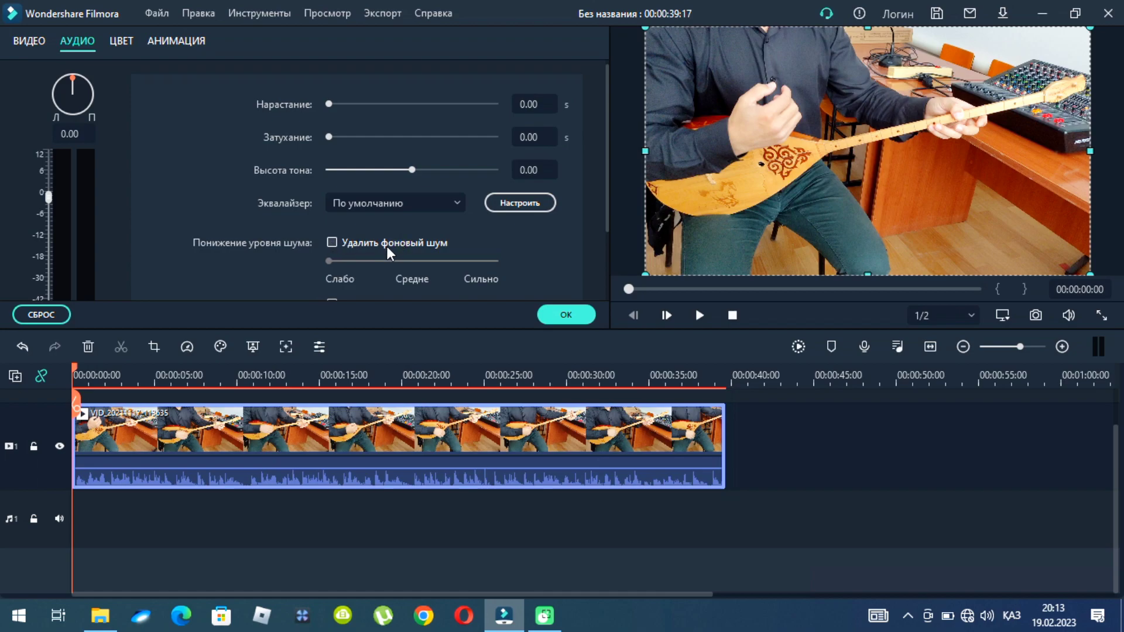
scroll(382, 281, "down", 2)
scroll(382, 281, "up", 2)
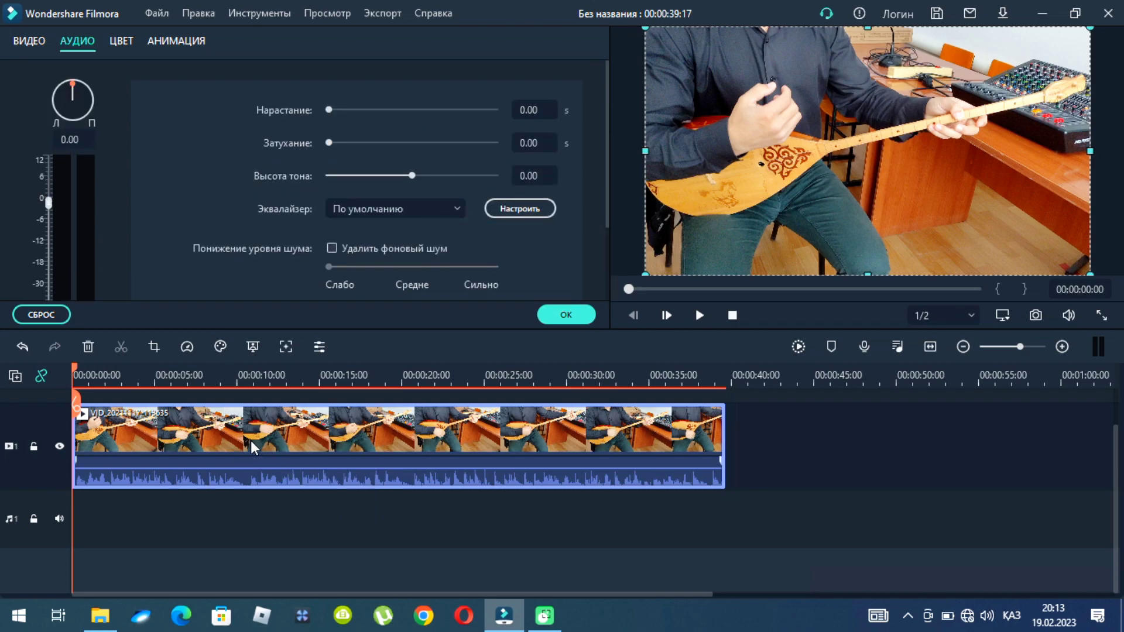
Detach the audio of the VID_20211117_113635 clip onto its own audio track and clear the selection
right_click(271, 432)
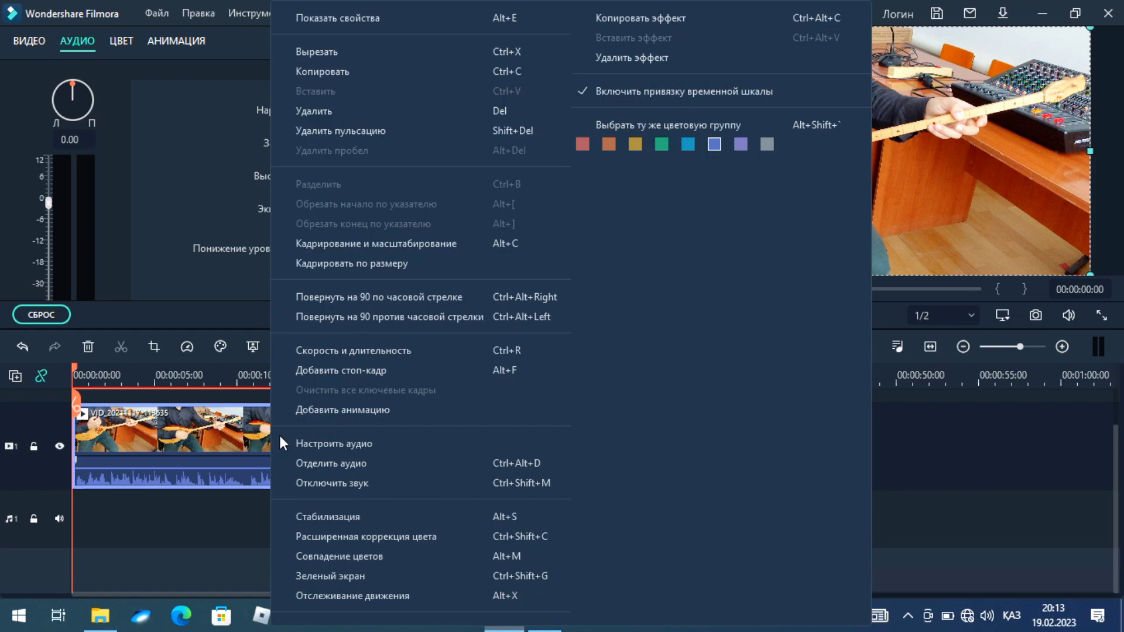
left_click(339, 465)
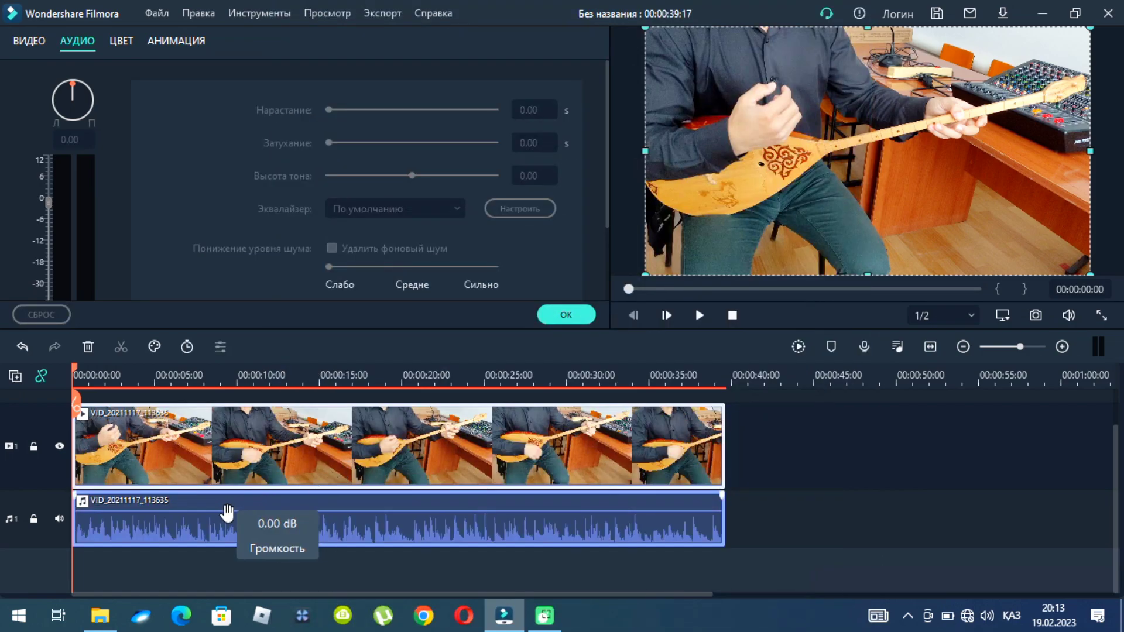
left_click(801, 543)
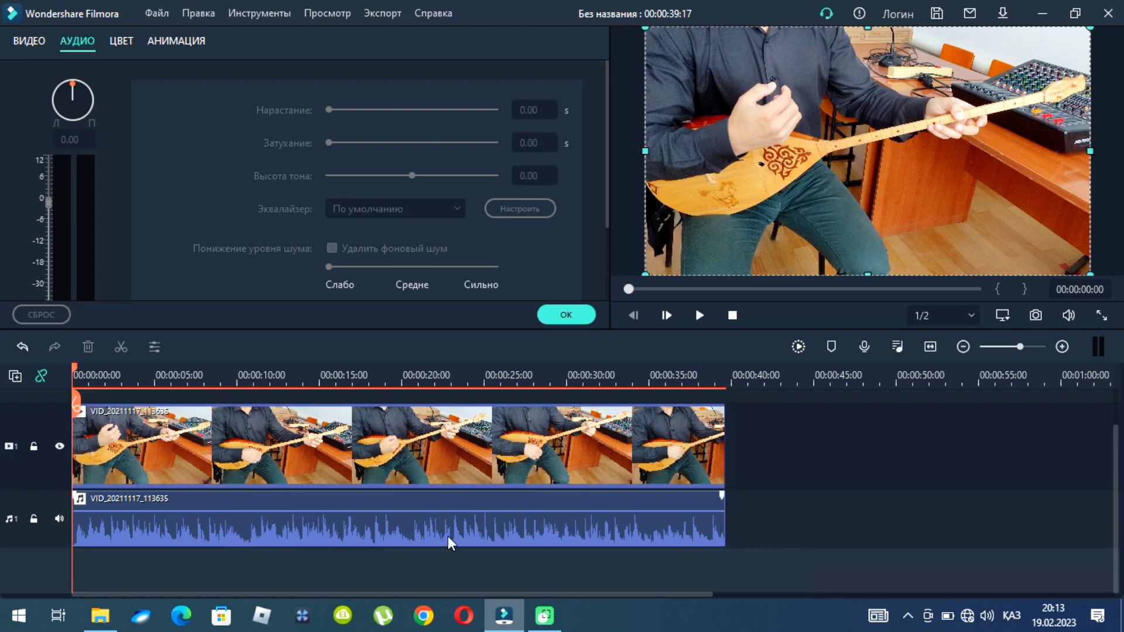
Inspect the separate settings of the detached audio clip and the video clip, including the video clip's available commands
mouse_move(261, 534)
left_mouse_down()
mouse_move(472, 534)
mouse_move(237, 532)
mouse_move(560, 531)
mouse_move(244, 532)
mouse_move(257, 532)
left_mouse_up()
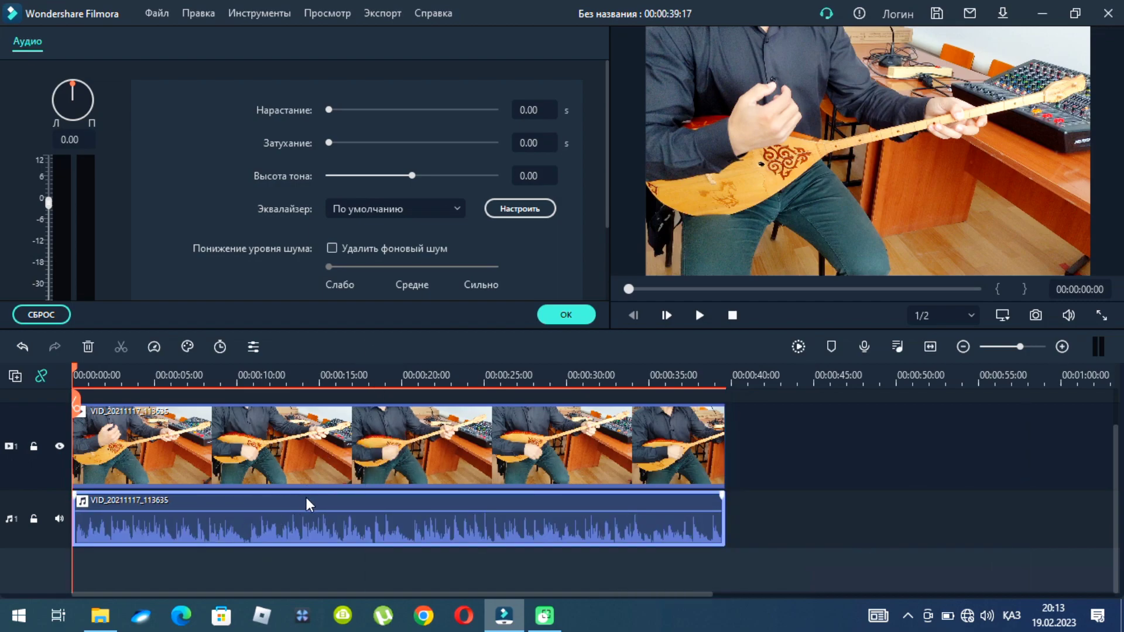
right_click(395, 440)
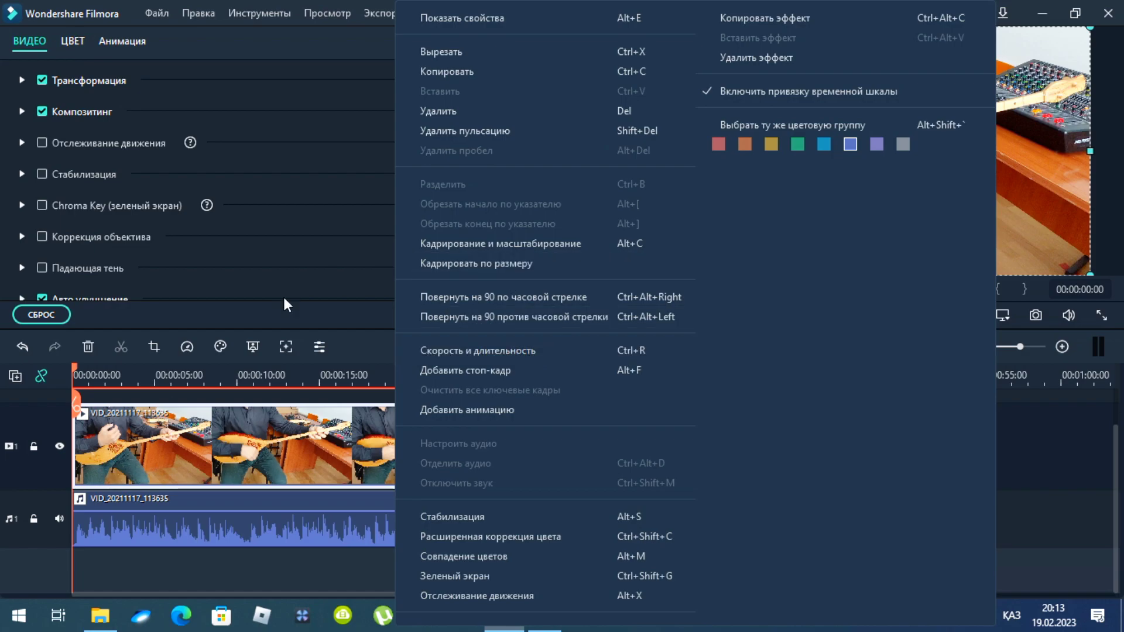
left_click(269, 433)
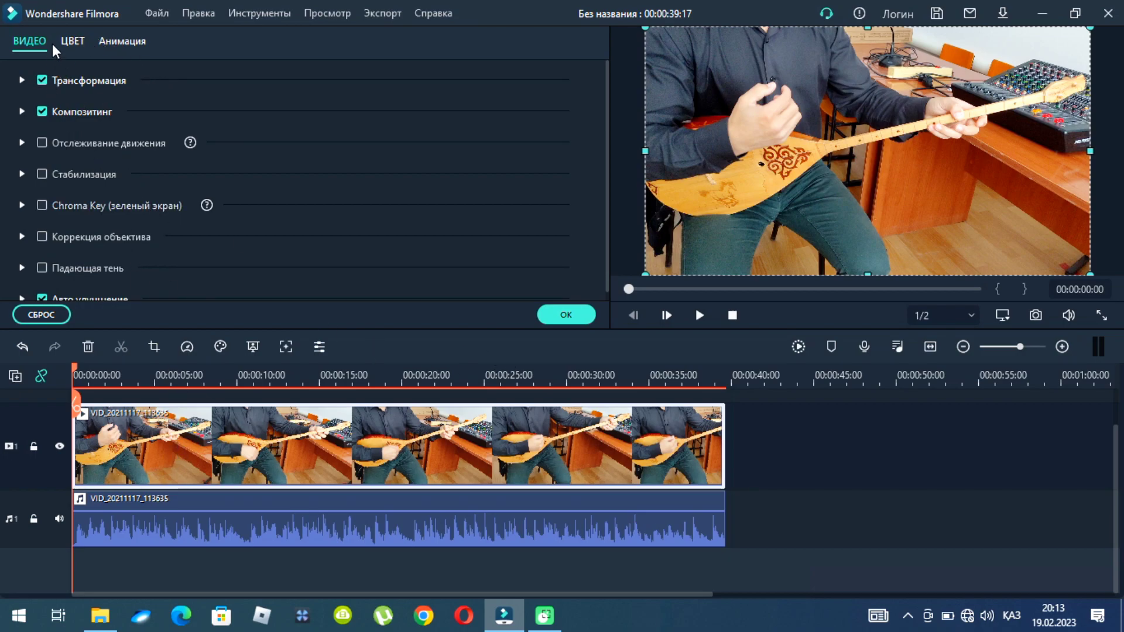
mouse_move(125, 515)
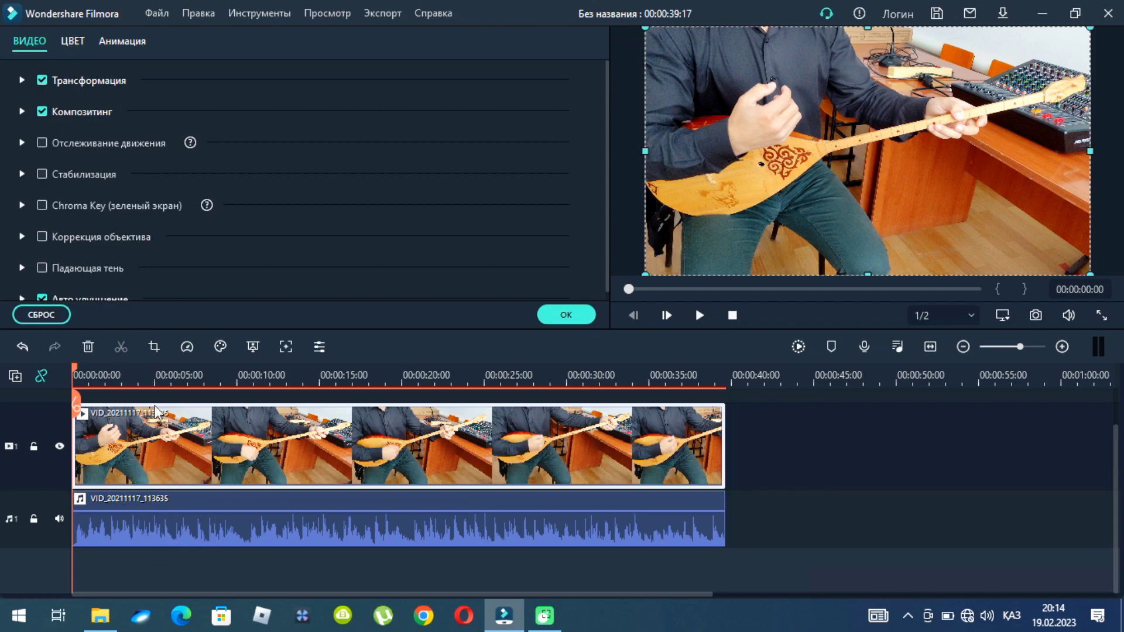
Try the 007 Series 3D LUT in the video clip's colour settings and replace it with B&W Film
left_click(67, 46)
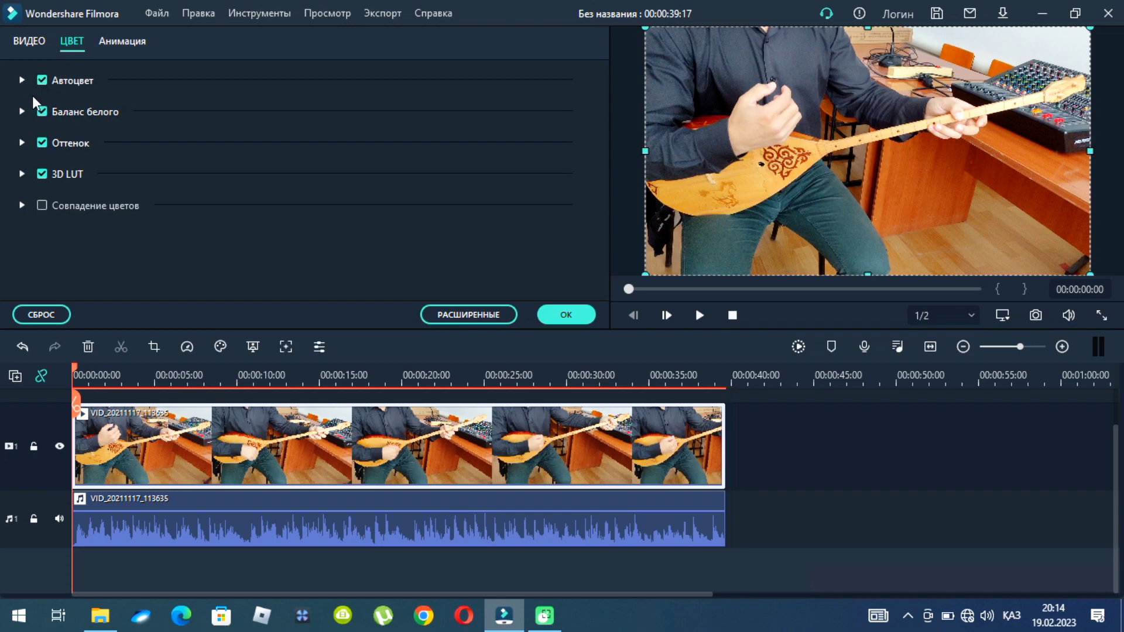
left_click(21, 173)
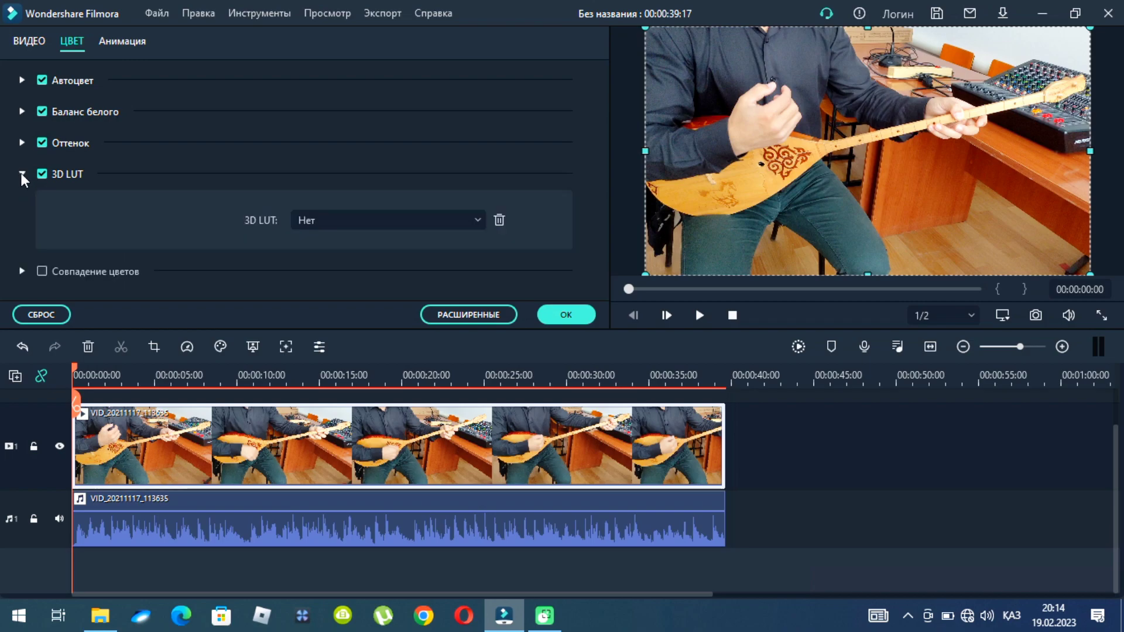
left_click(21, 174)
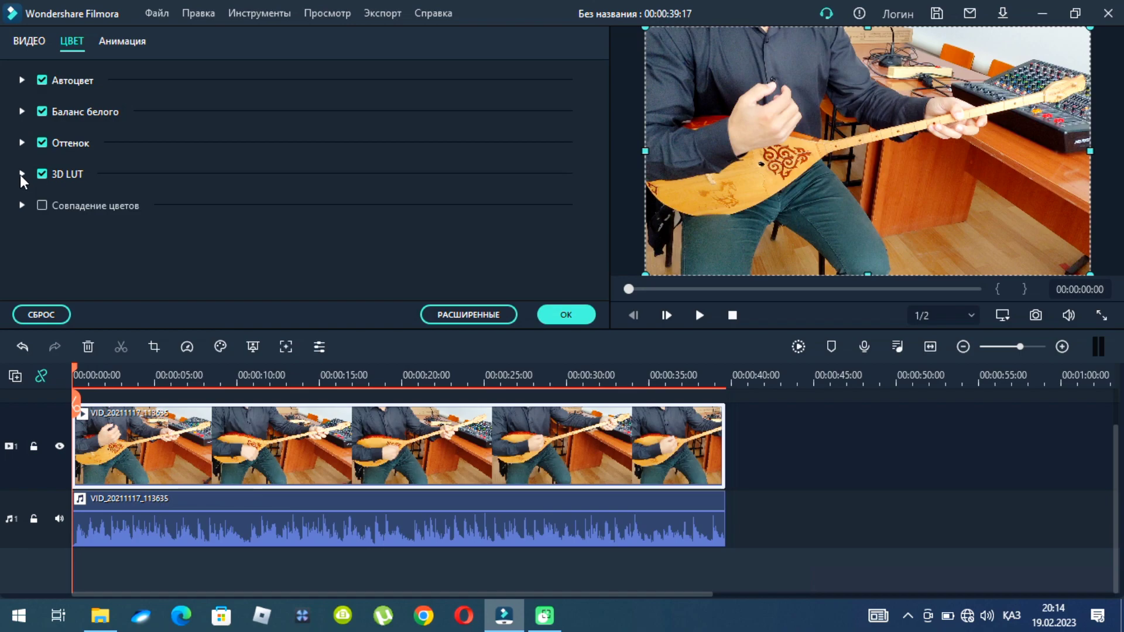
left_click(21, 174)
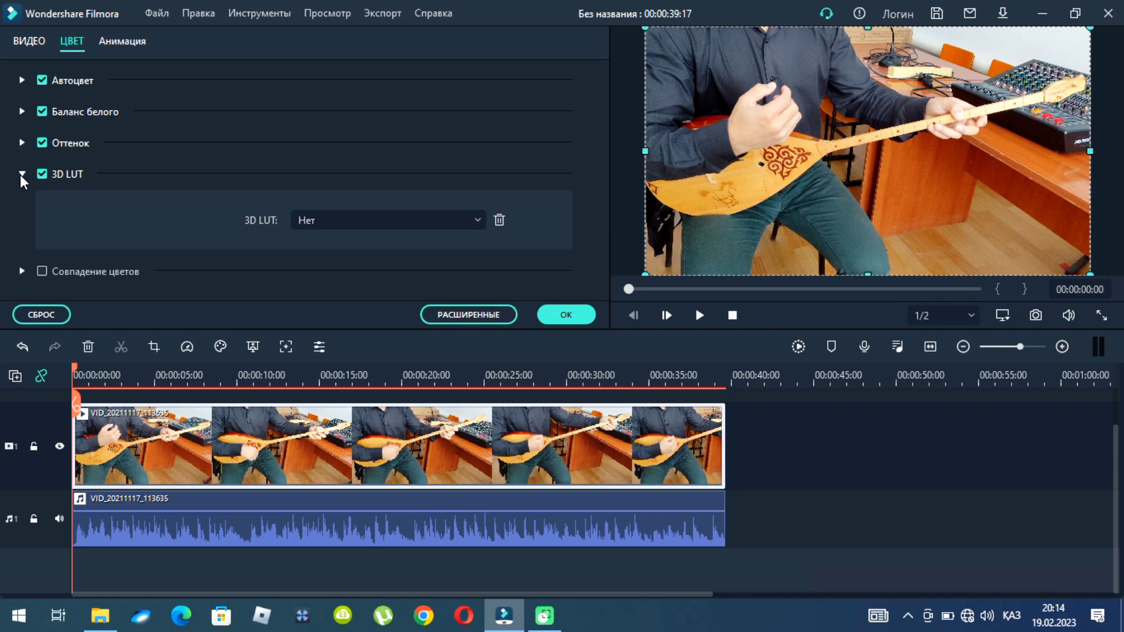
left_click(319, 223)
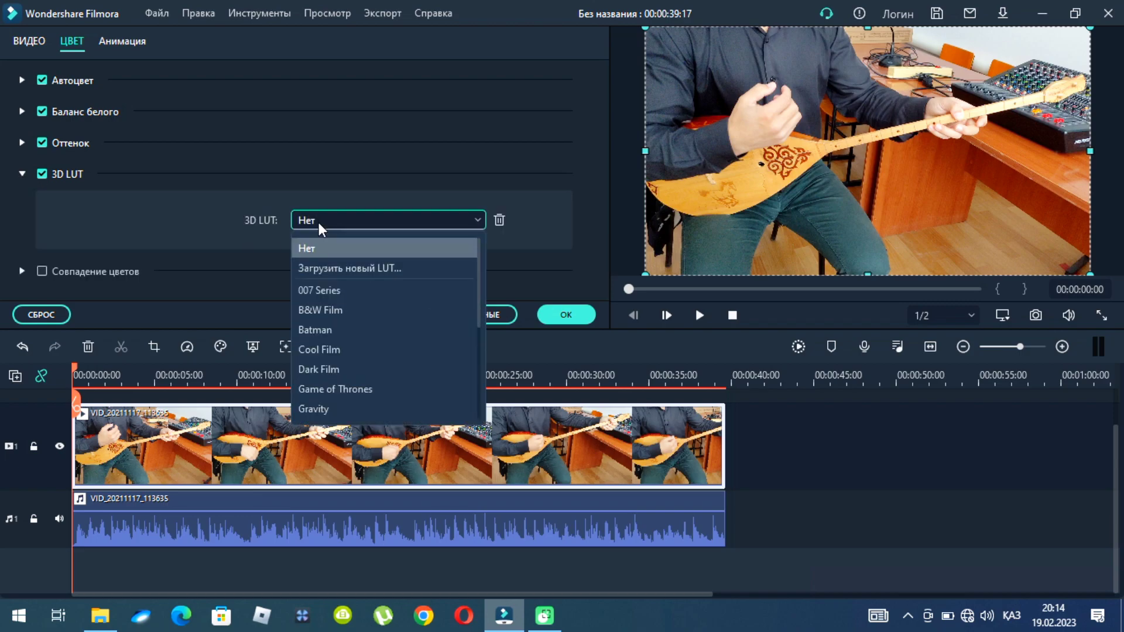
left_click(316, 290)
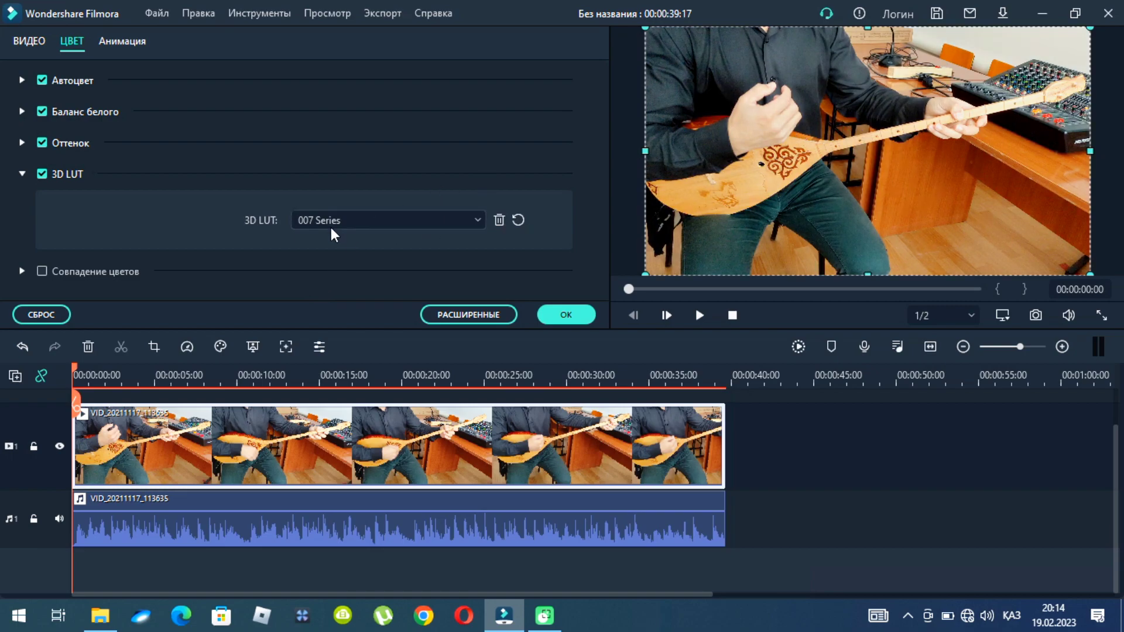
left_click(332, 224)
left_click(329, 309)
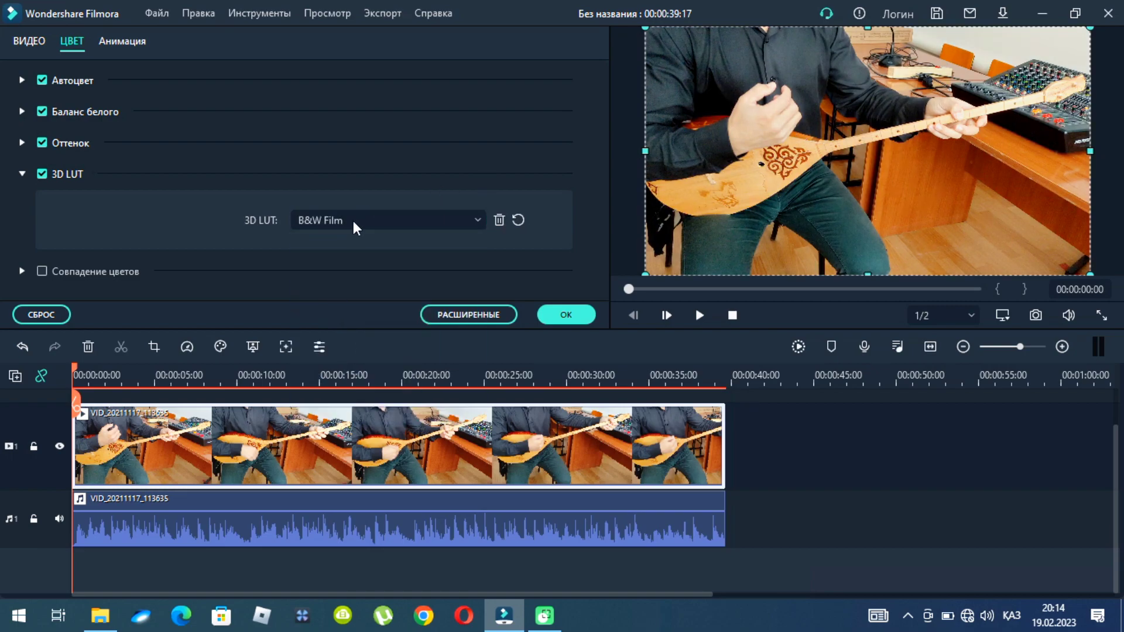
Try the Game of Thrones and Batman 3D LUT presets on the VID_20211117_113635 video clip
left_click(356, 220)
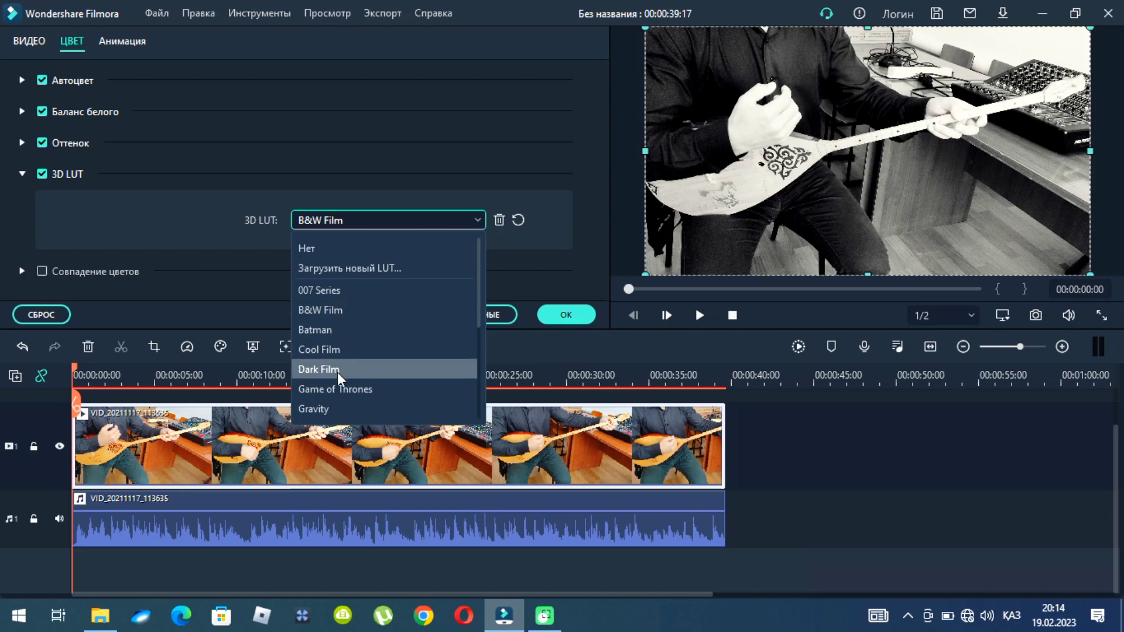
left_click(333, 386)
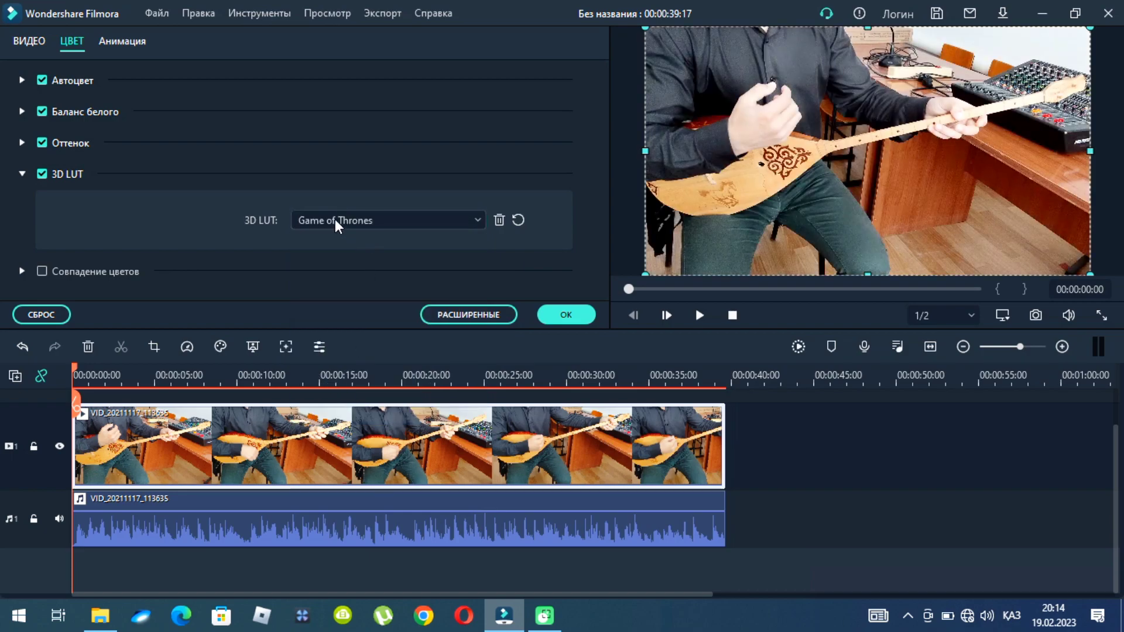
left_click(328, 220)
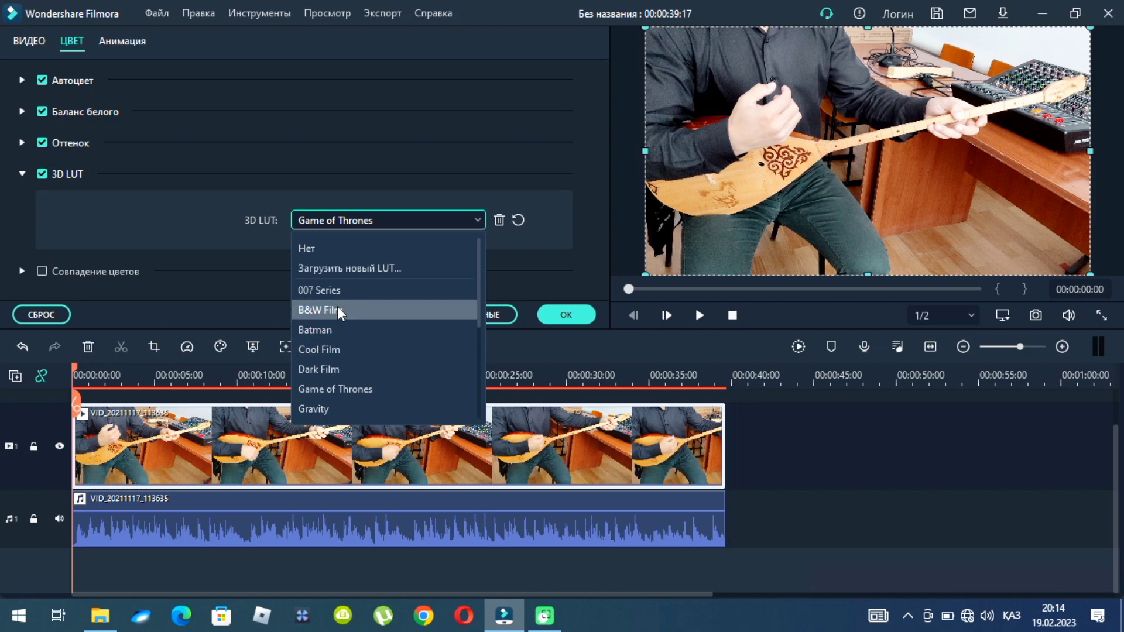
left_click(321, 330)
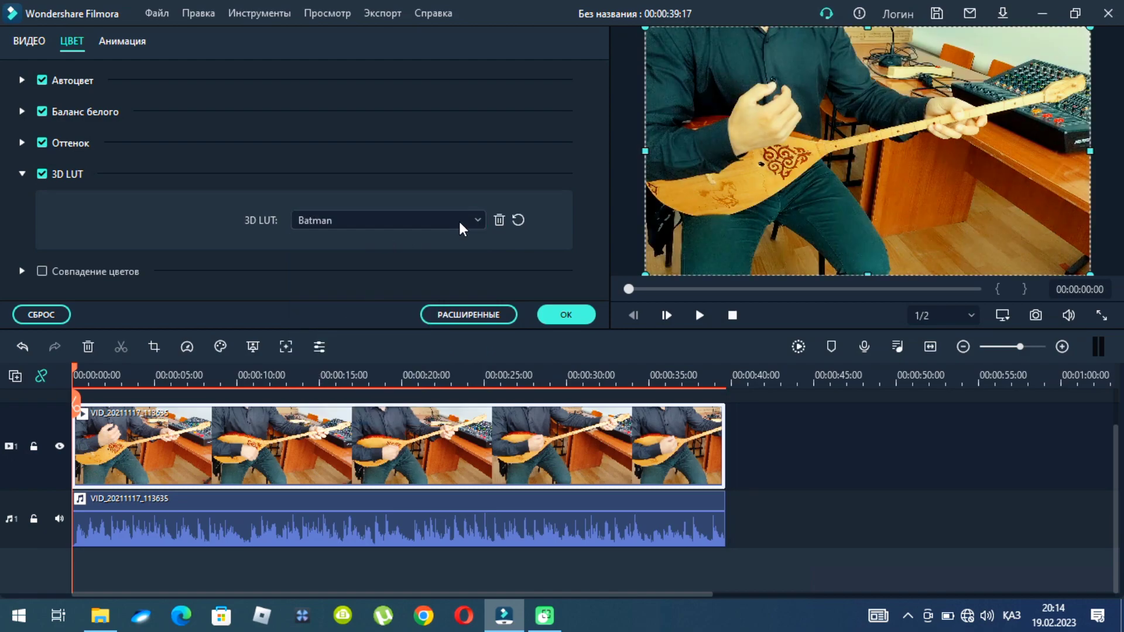
Set the video clip's 3D LUT to Нет and collapse the 3D LUT settings
left_click(339, 220)
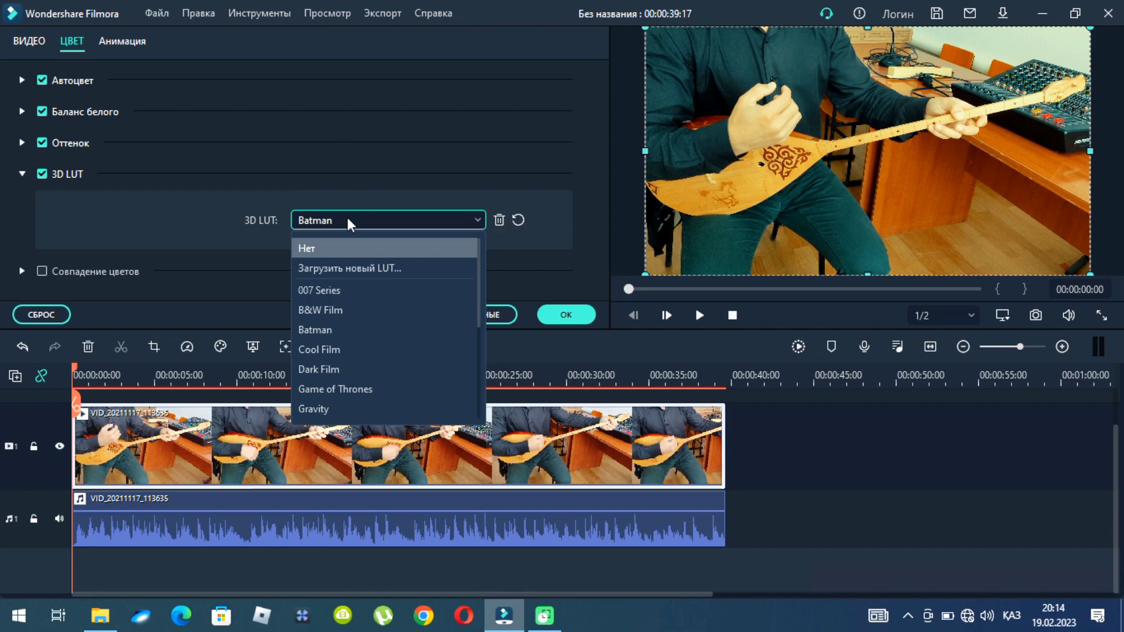
left_click(321, 247)
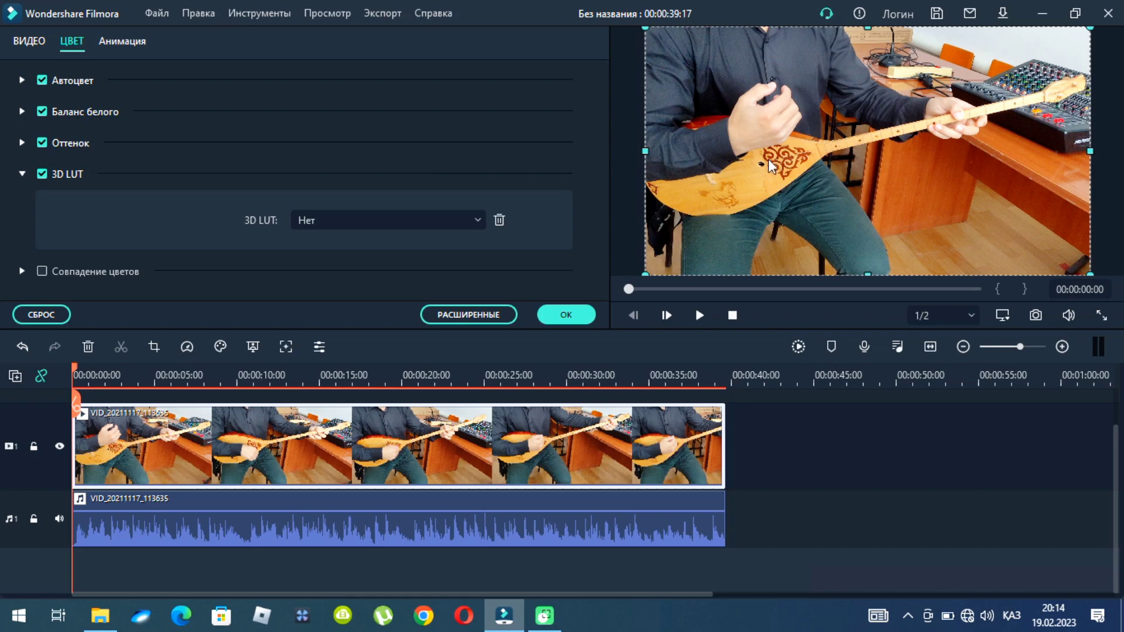
left_click(21, 175)
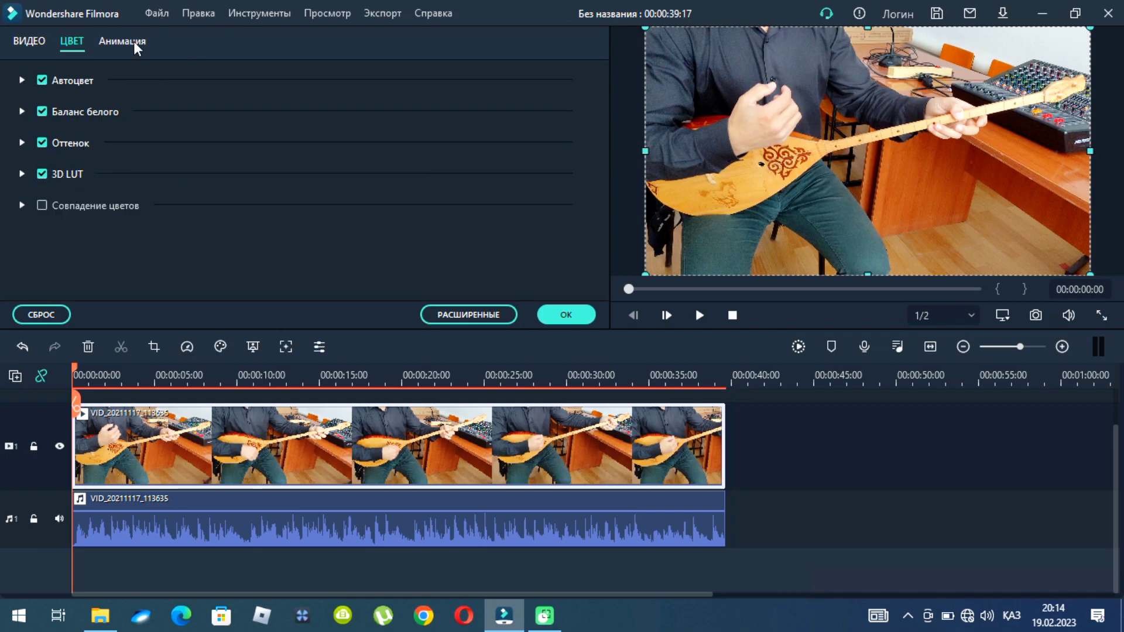
Review the video clip's animation templates, such as Fade In, Pause and Slide Right, and close the clip settings
left_click(116, 41)
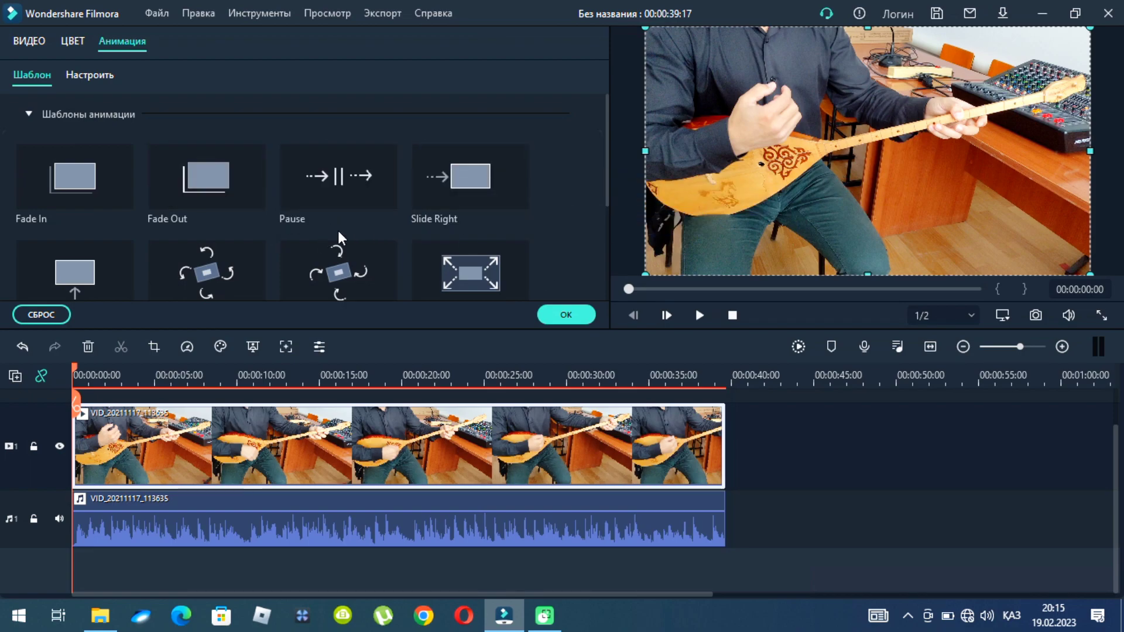
left_click(563, 313)
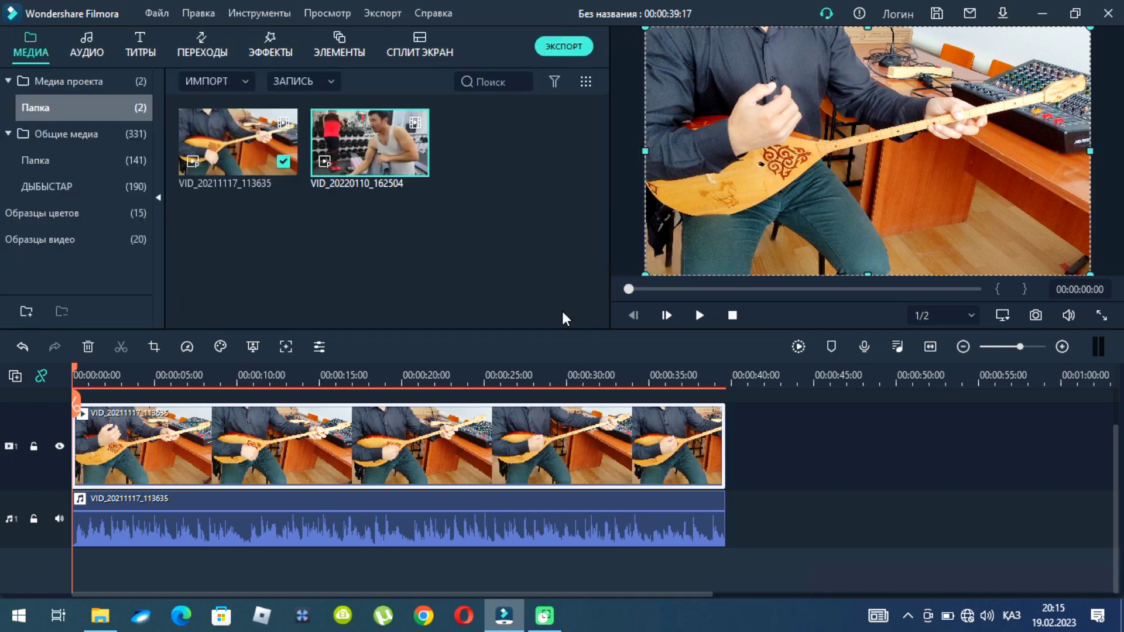
double_click(189, 439)
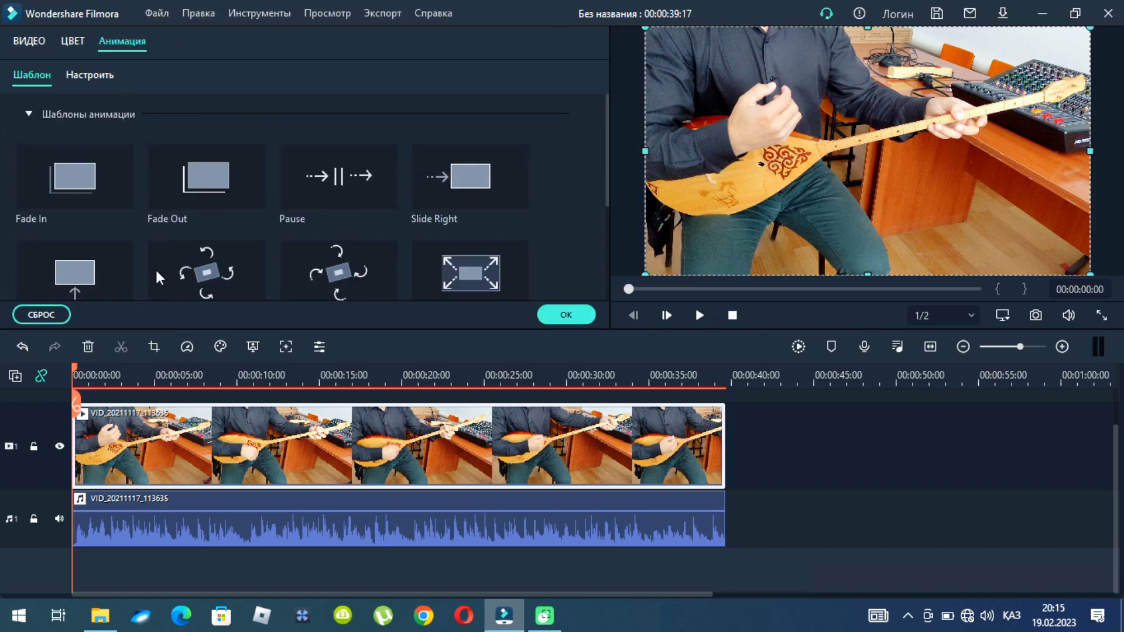
left_click(564, 314)
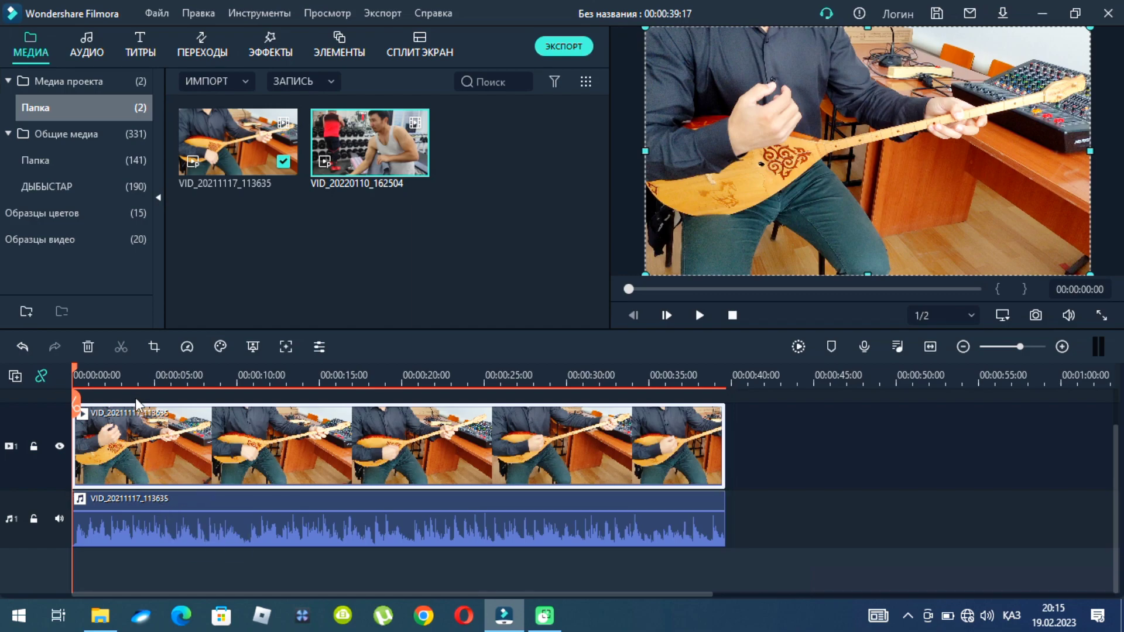
Split the VID_20211117_113635 video clip at 00:00:05:00 and at about 00:00:10:02, leaving the detached audio uncut
left_click_drag(73, 367, 155, 381)
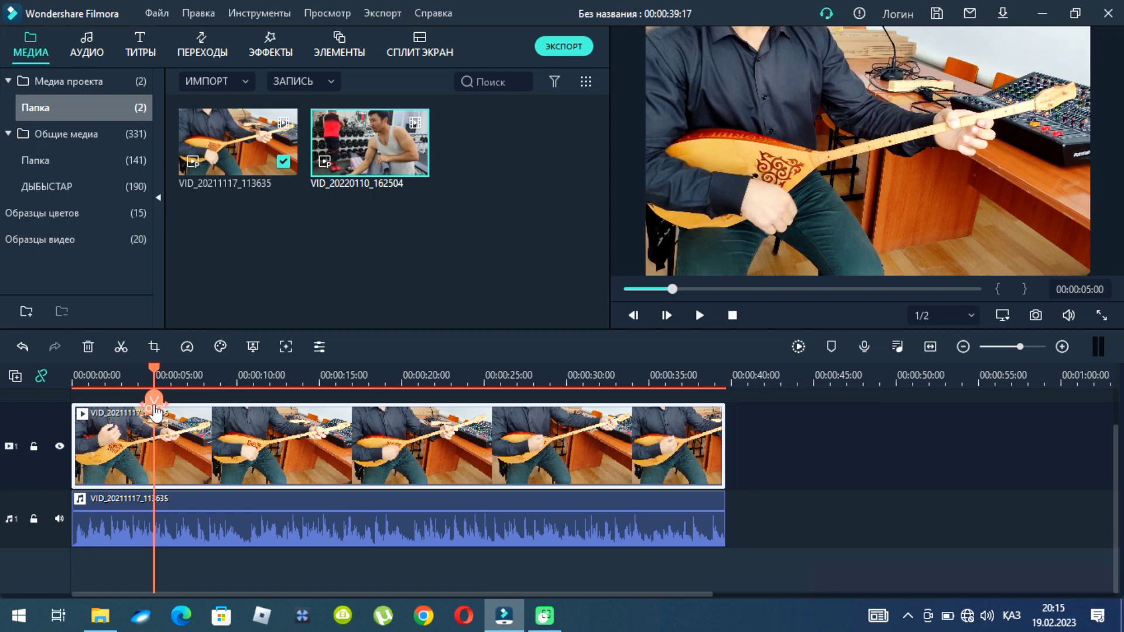
left_click(154, 407)
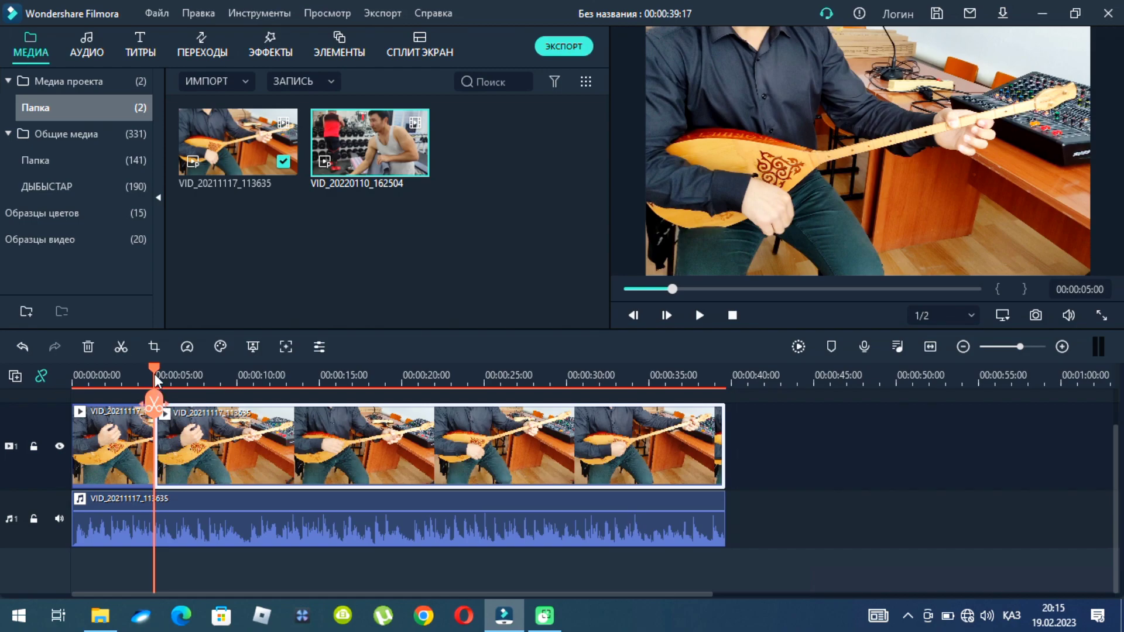
left_click_drag(155, 374, 210, 375)
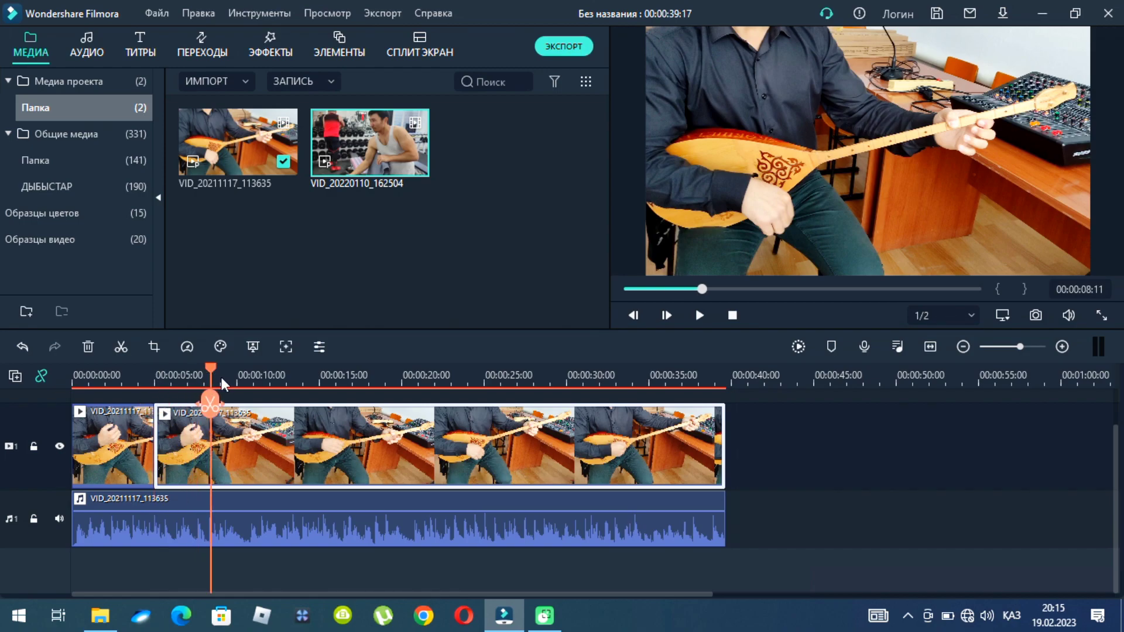
left_click(237, 377)
left_click(237, 410)
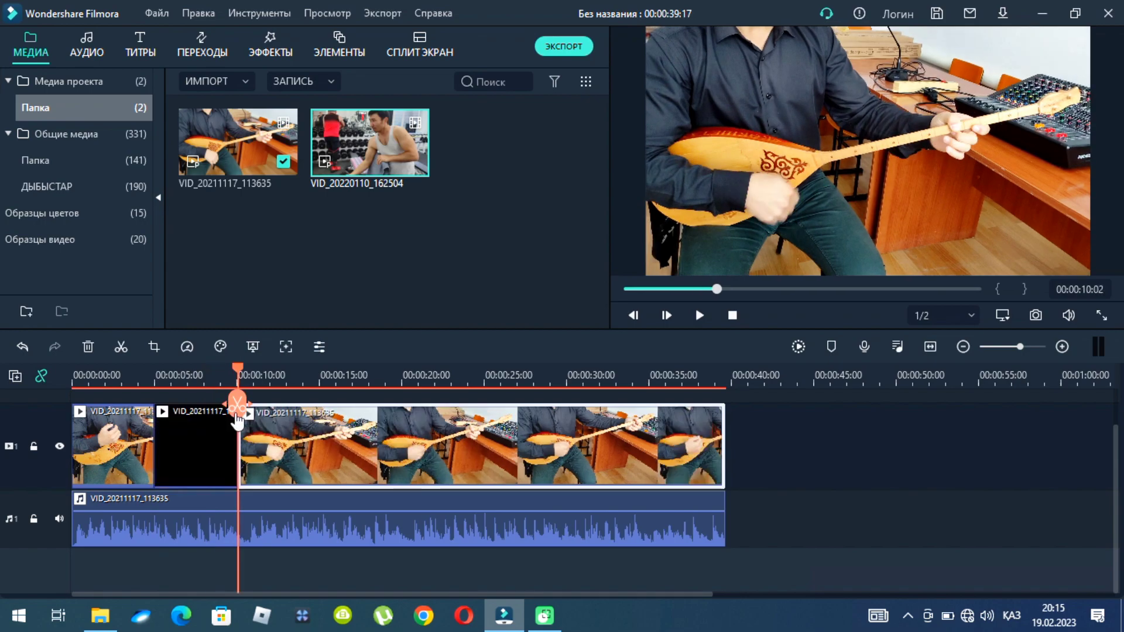
Split the remaining video piece at about 16, 21, 26, 31 and 35 seconds, with the playhead returned to the start
left_click_drag(237, 416, 339, 389)
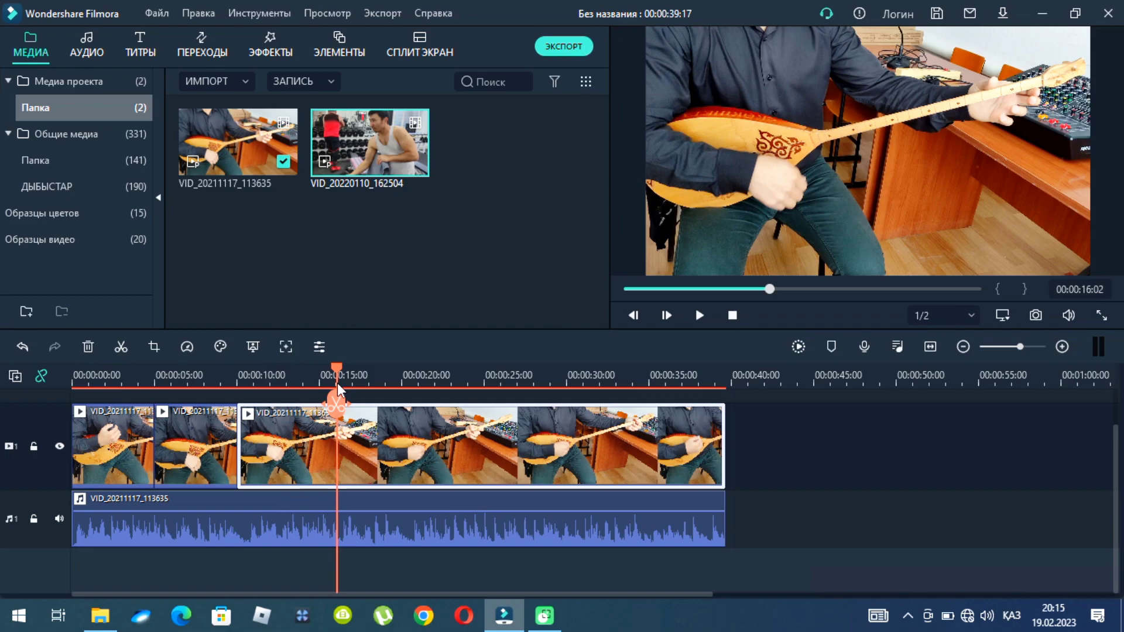
left_click(337, 389)
left_click_drag(330, 372, 3, 412)
left_click(414, 404)
left_click(495, 405)
left_click(576, 409)
left_click(654, 404)
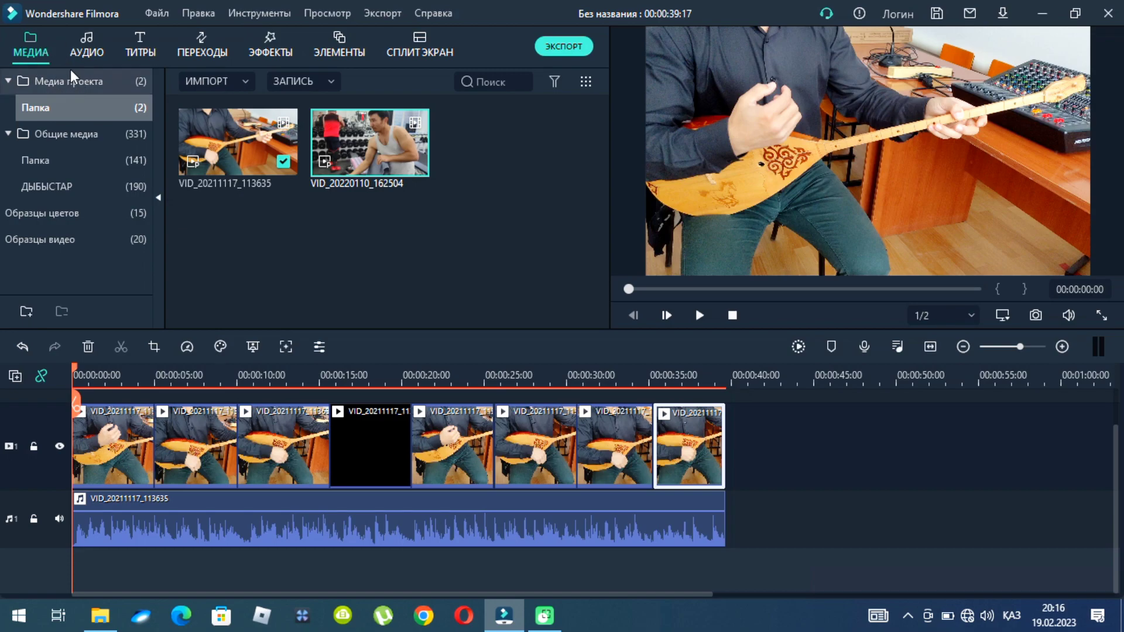
Examine the audio library's categories, including Моя музыка, and the title library's categories and templates
left_click(94, 55)
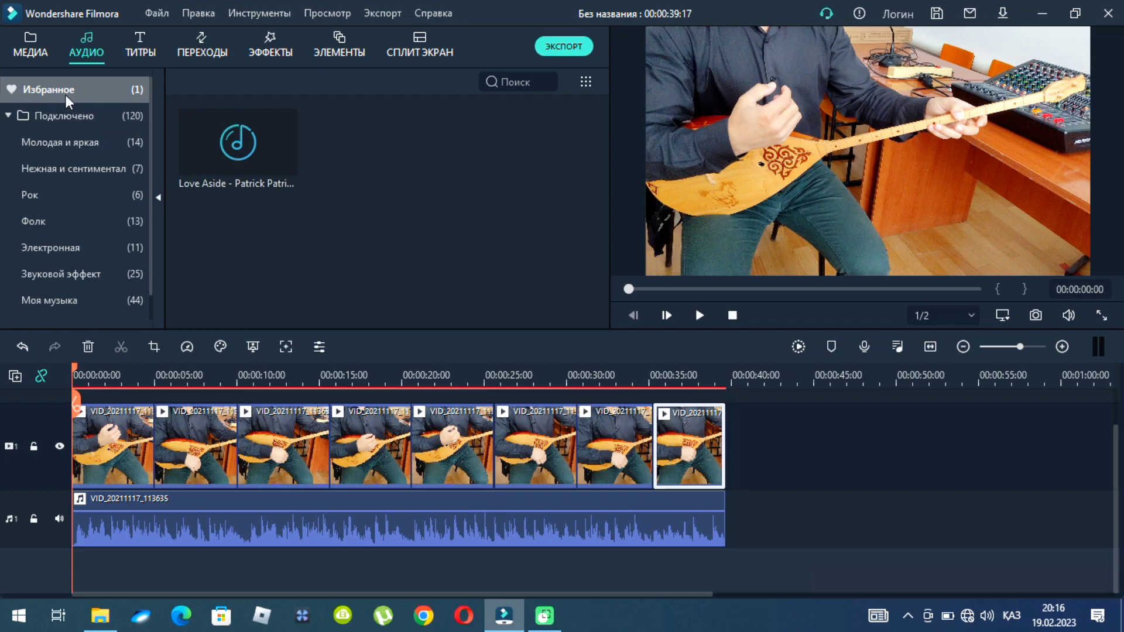
scroll(60, 247, "down", 1)
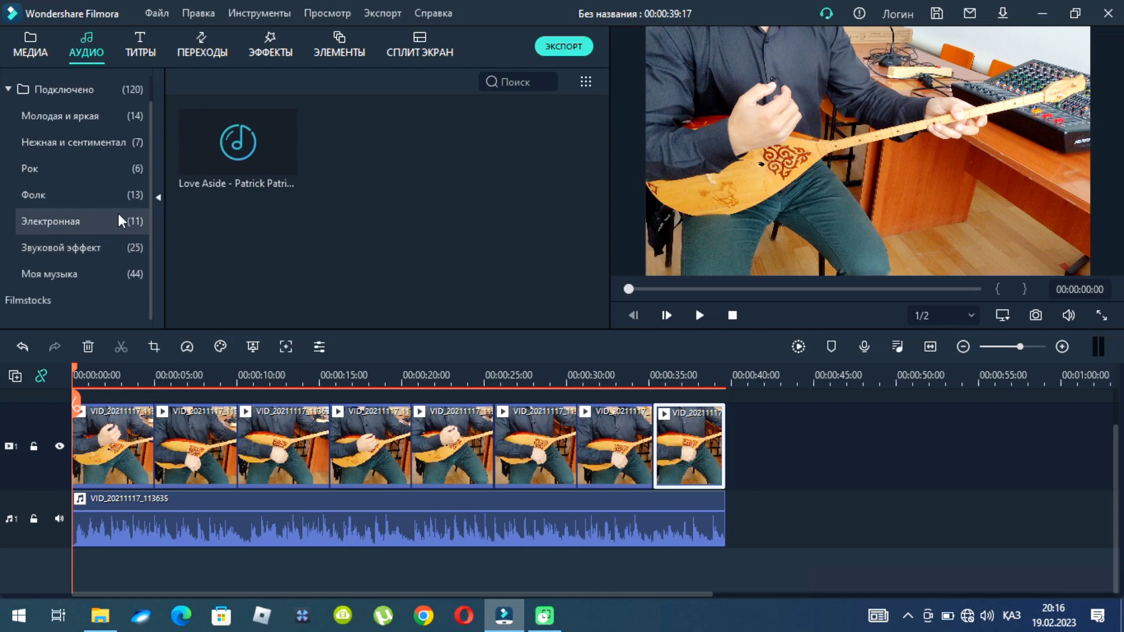
left_click(72, 273)
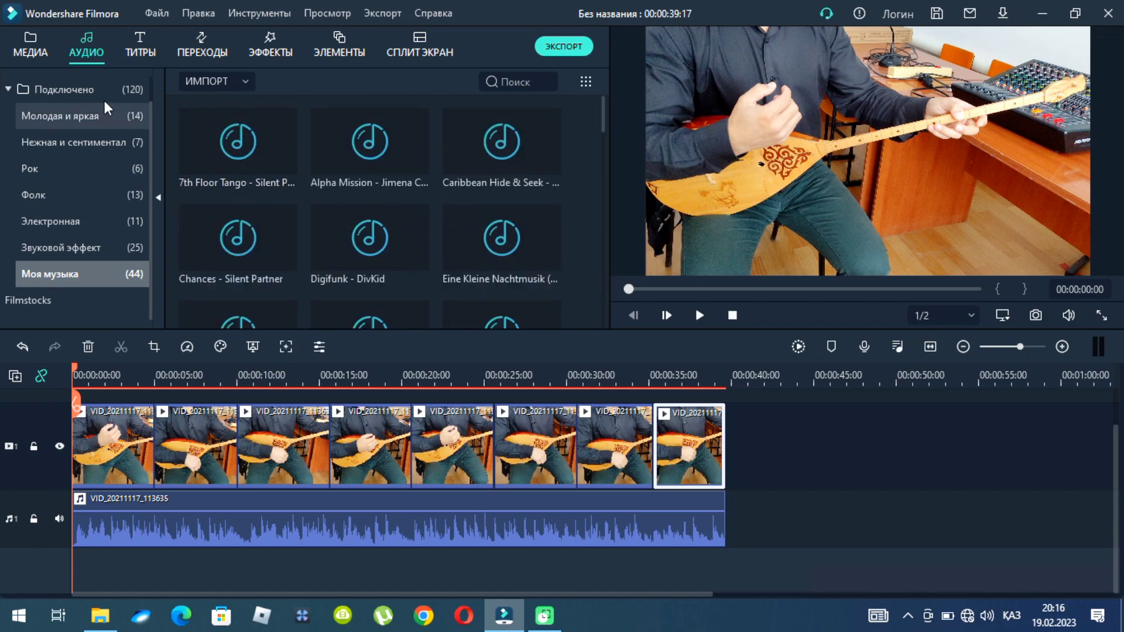
left_click(131, 46)
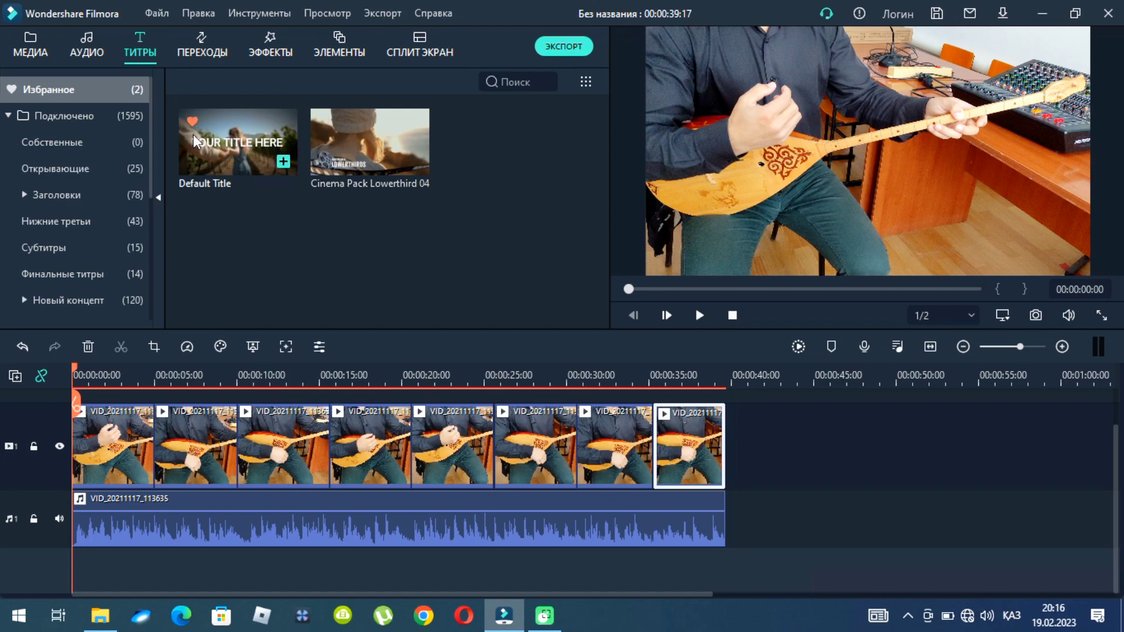
left_click(82, 117)
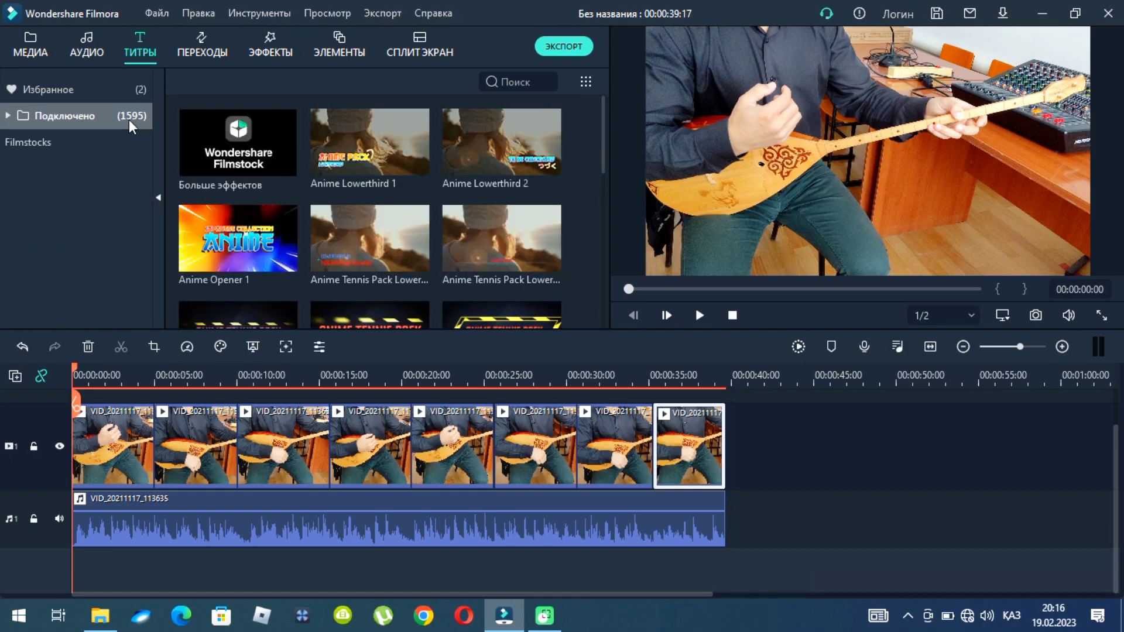
left_click(8, 116)
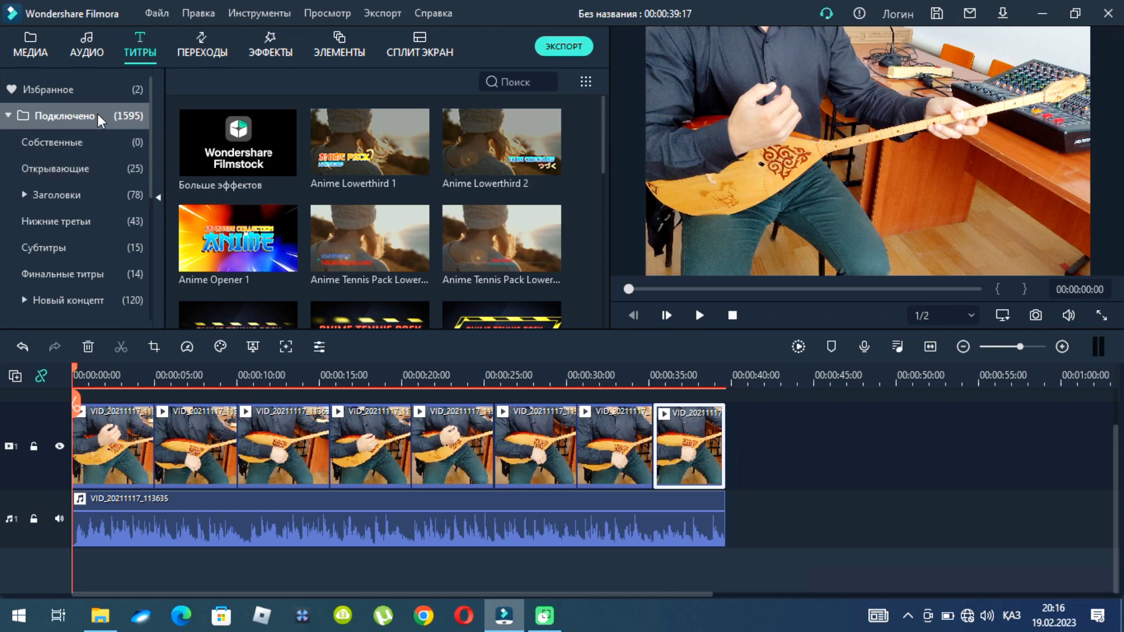
scroll(76, 192, "down", 5)
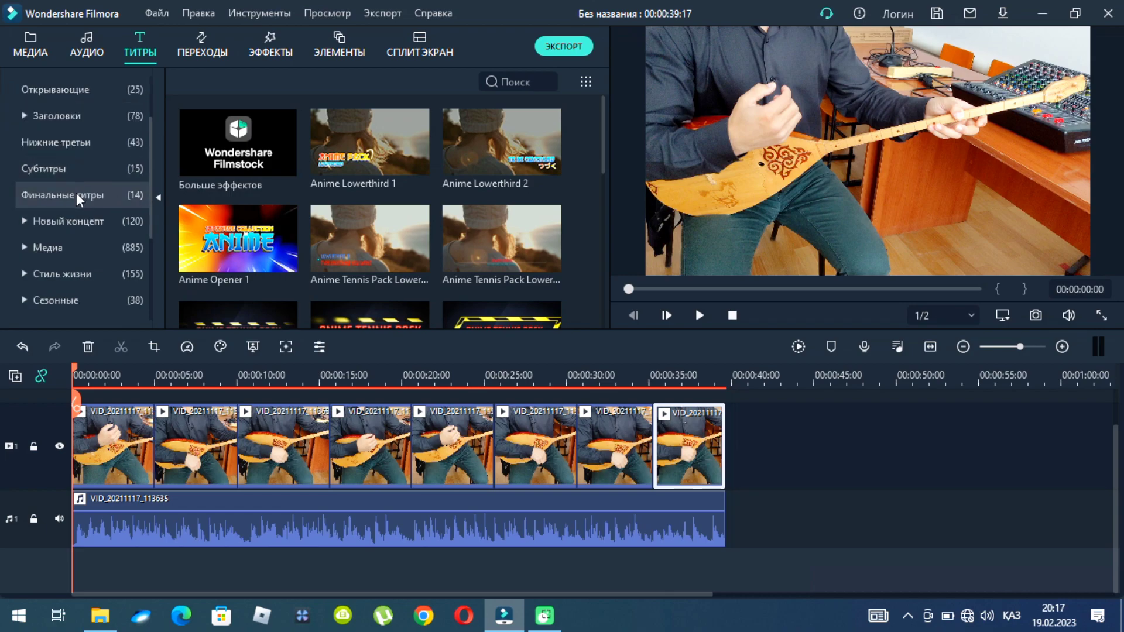
scroll(367, 192, "down", 10)
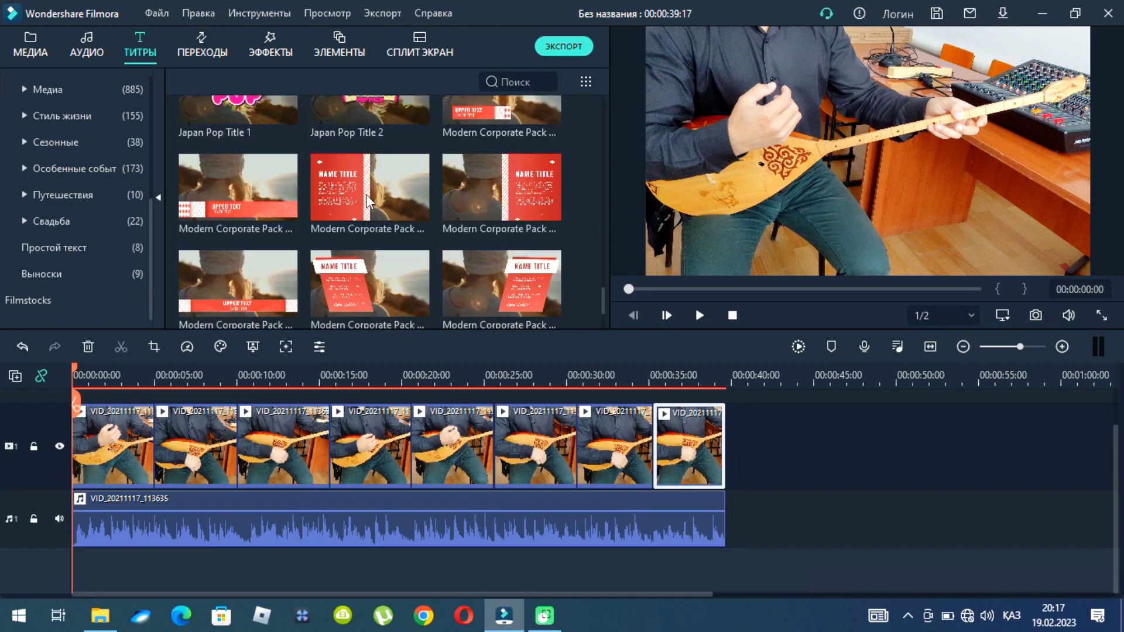
scroll(293, 193, "up", 4)
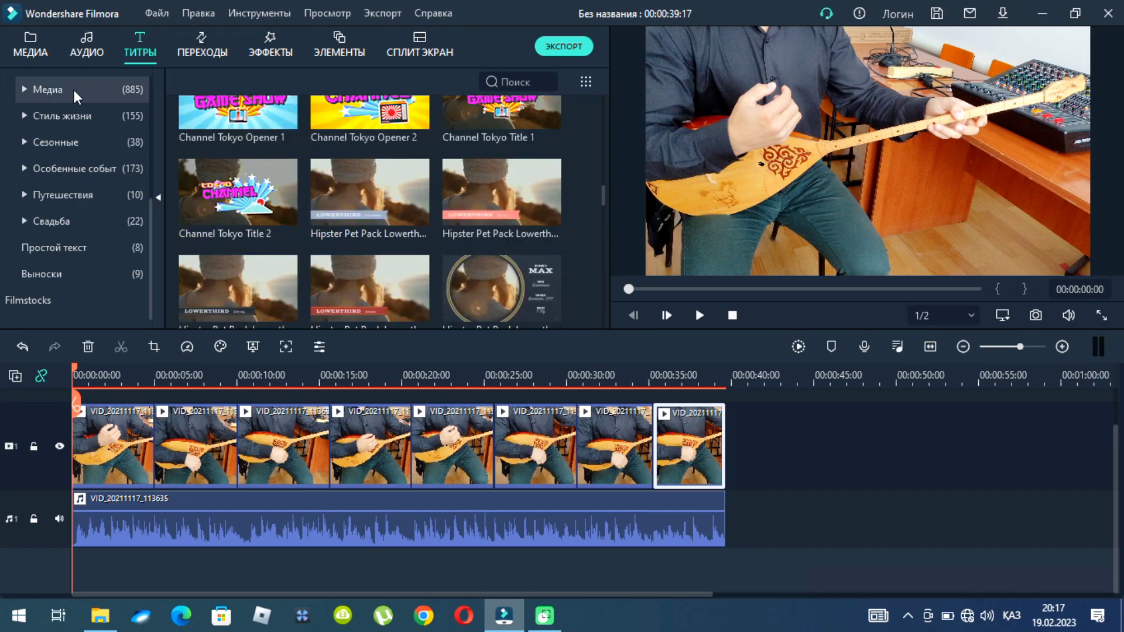
Add Channel Tokyo Transition 1 from the favourite transitions at the cut between the first and second video pieces
left_click(200, 52)
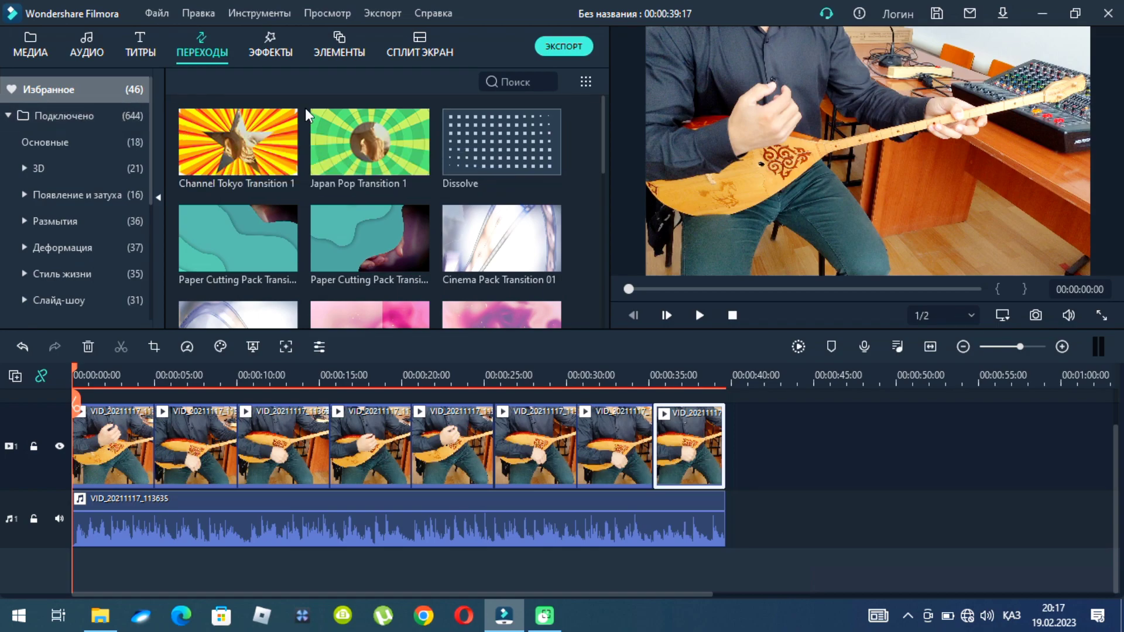
scroll(347, 147, "down", 10)
scroll(348, 185, "up", 10)
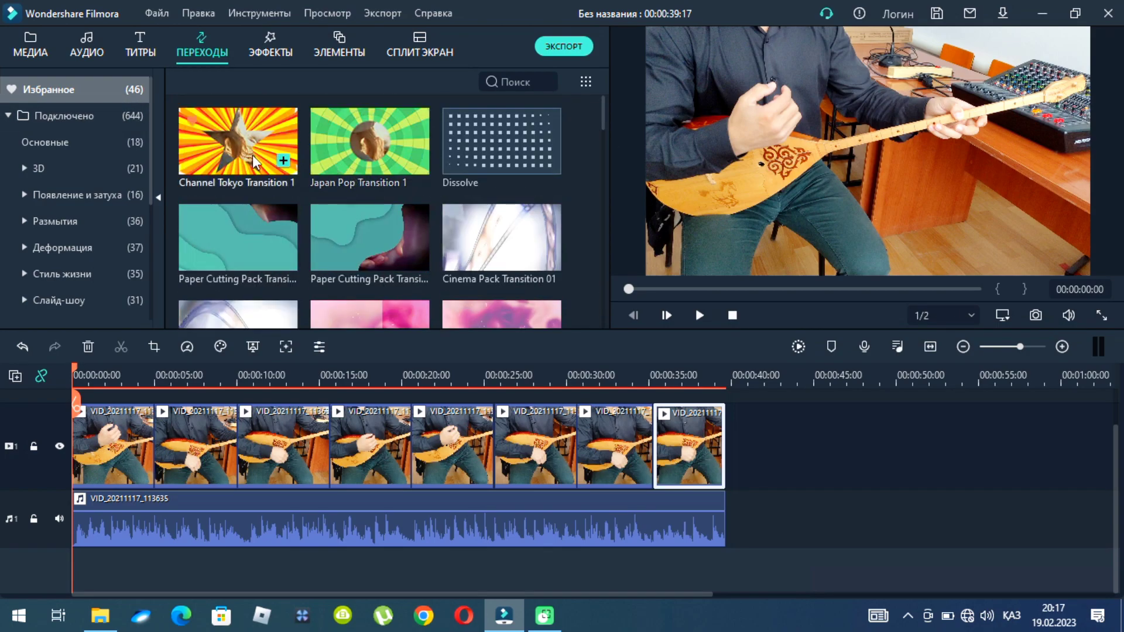
left_click_drag(240, 145, 149, 452)
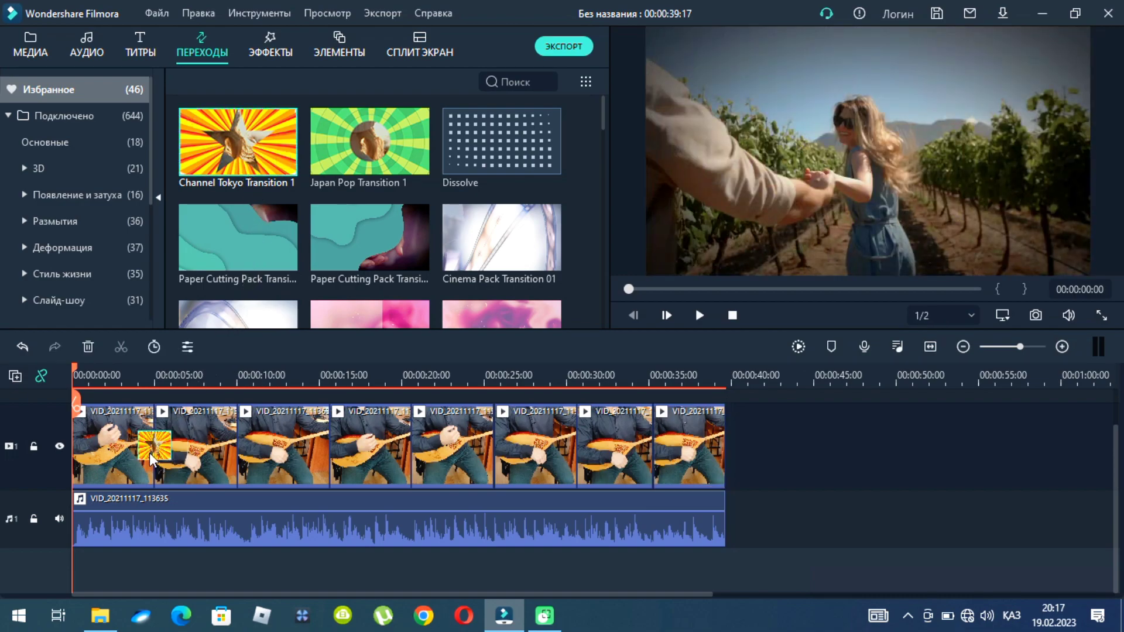
Play back the added transition from 00:00:04:02 and return the playhead to 00:00:03:13
left_click(139, 380)
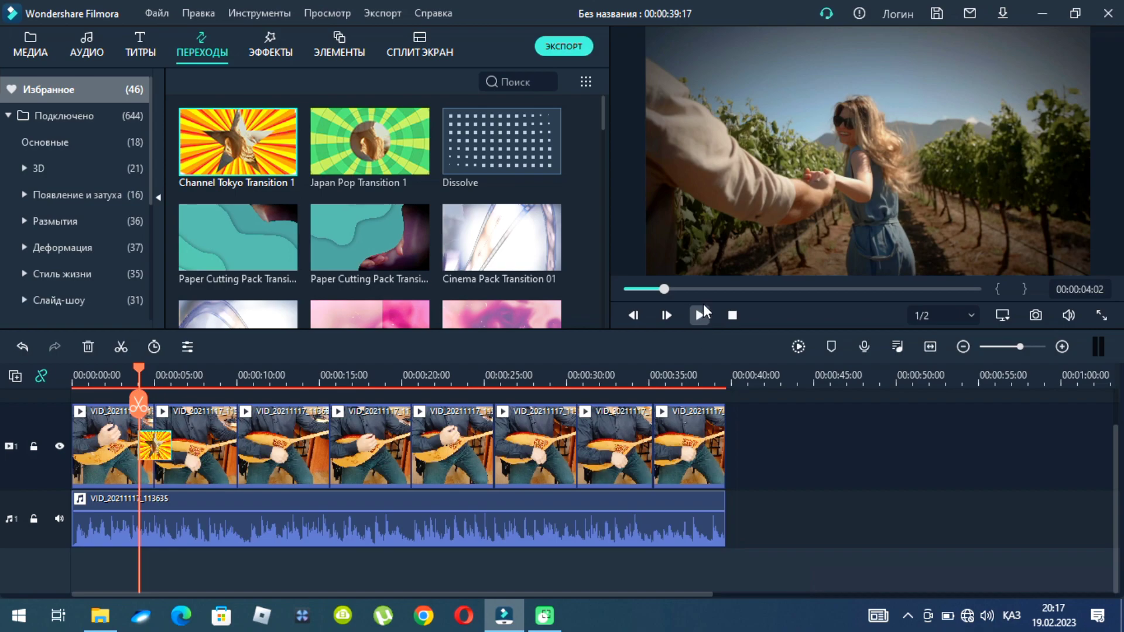
left_click(699, 317)
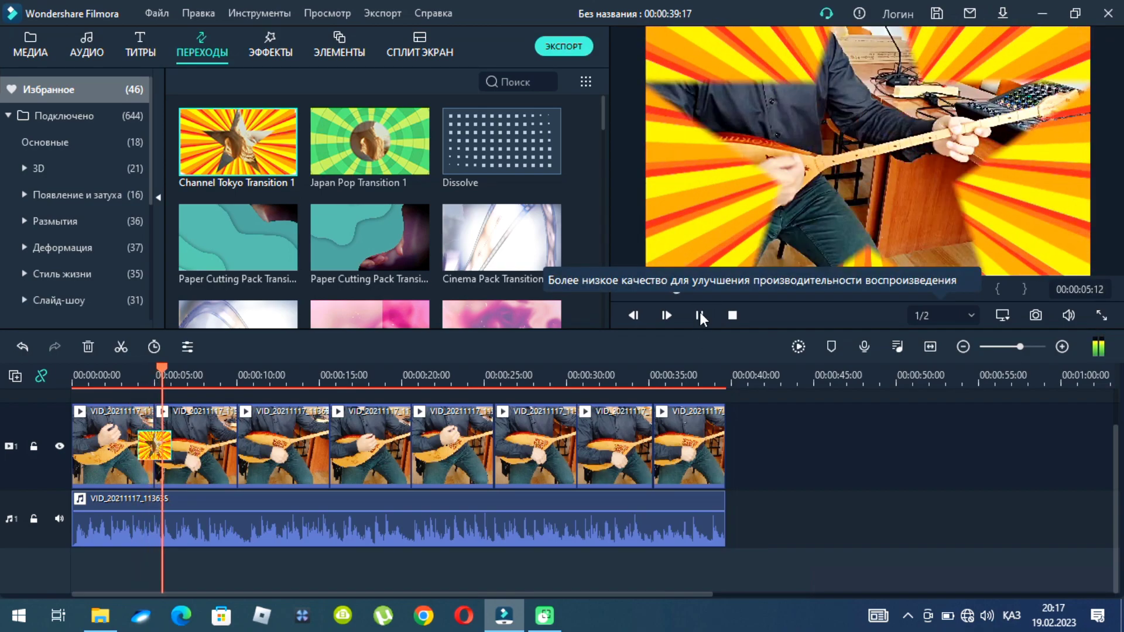
left_click_drag(173, 366, 131, 370)
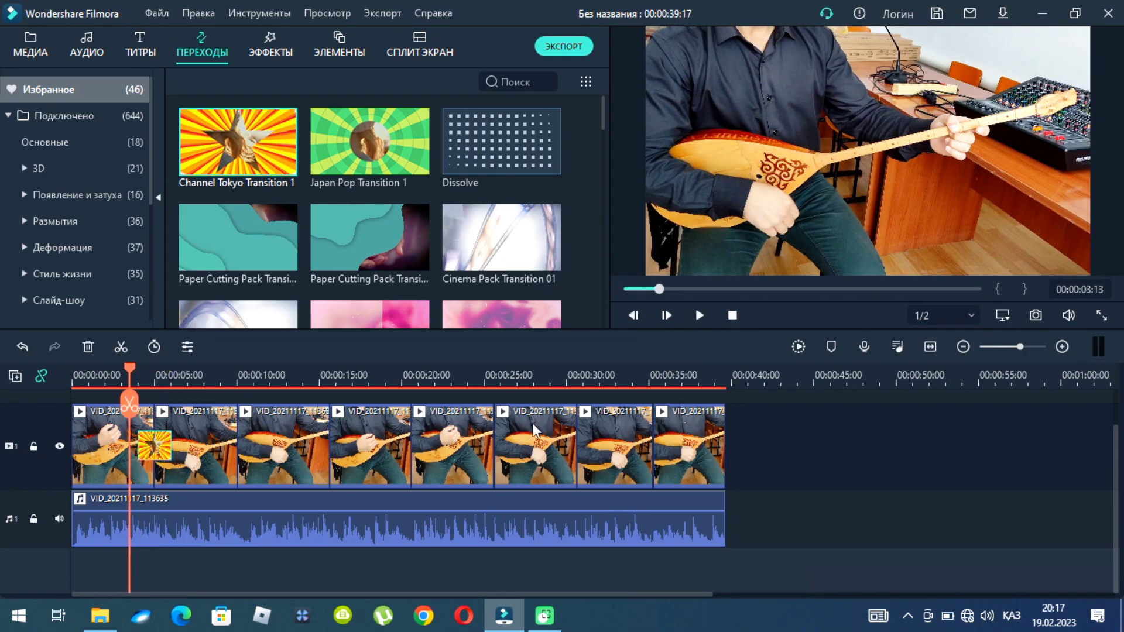
Add Retro Cinema Transition 02 from the favourite transitions at the cut between the second and third video pieces
mouse_move(247, 137)
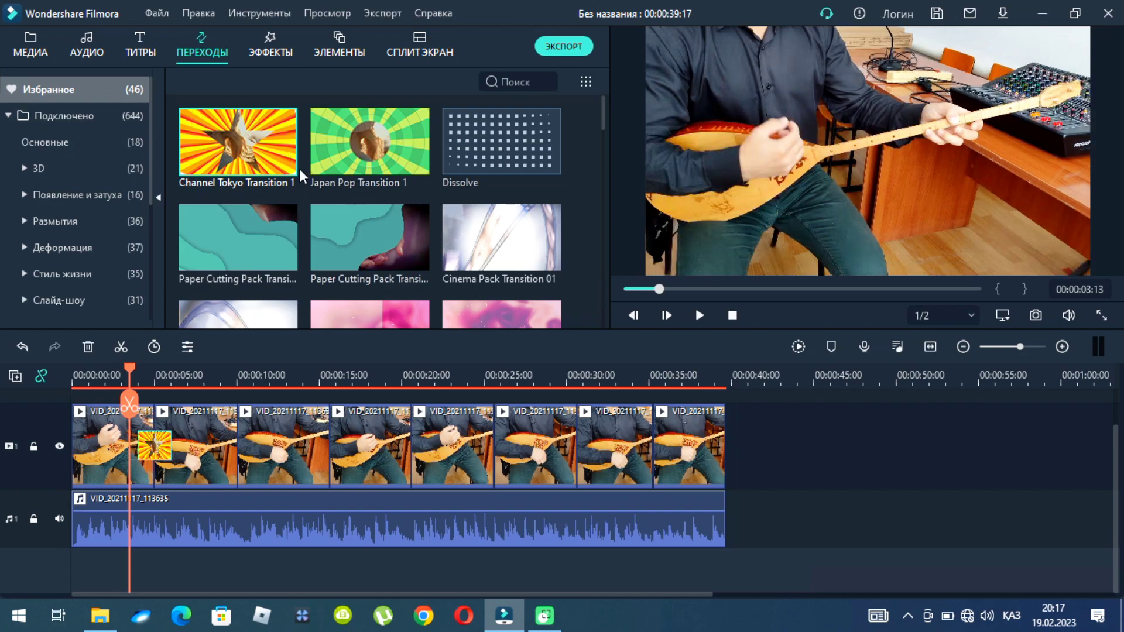
scroll(322, 181, "down", 3)
scroll(322, 180, "down", 10)
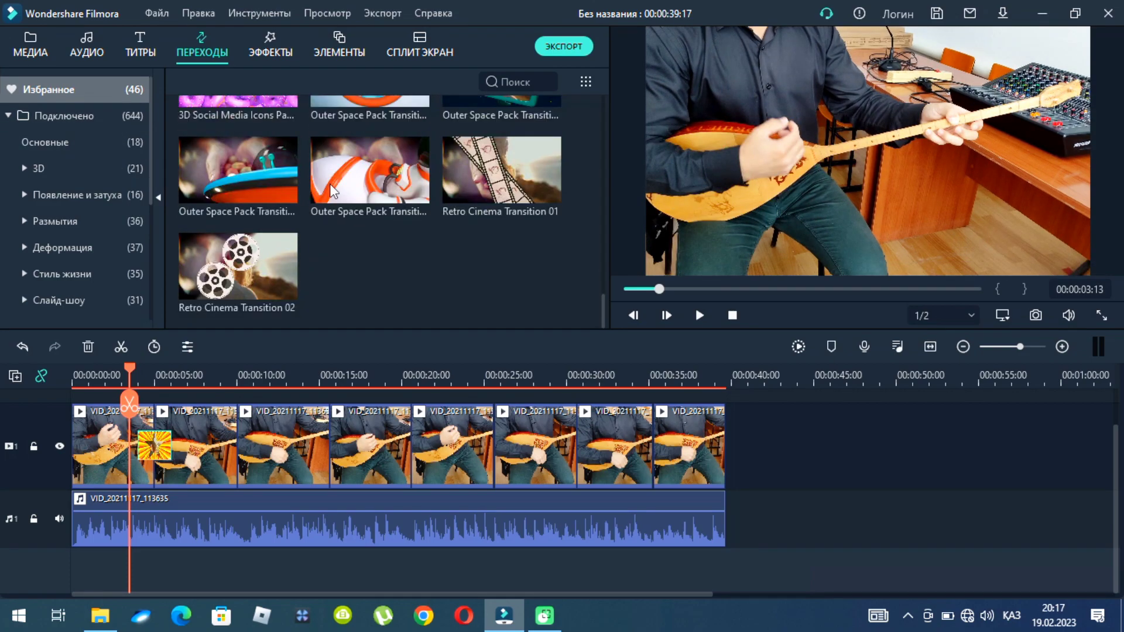
mouse_move(331, 190)
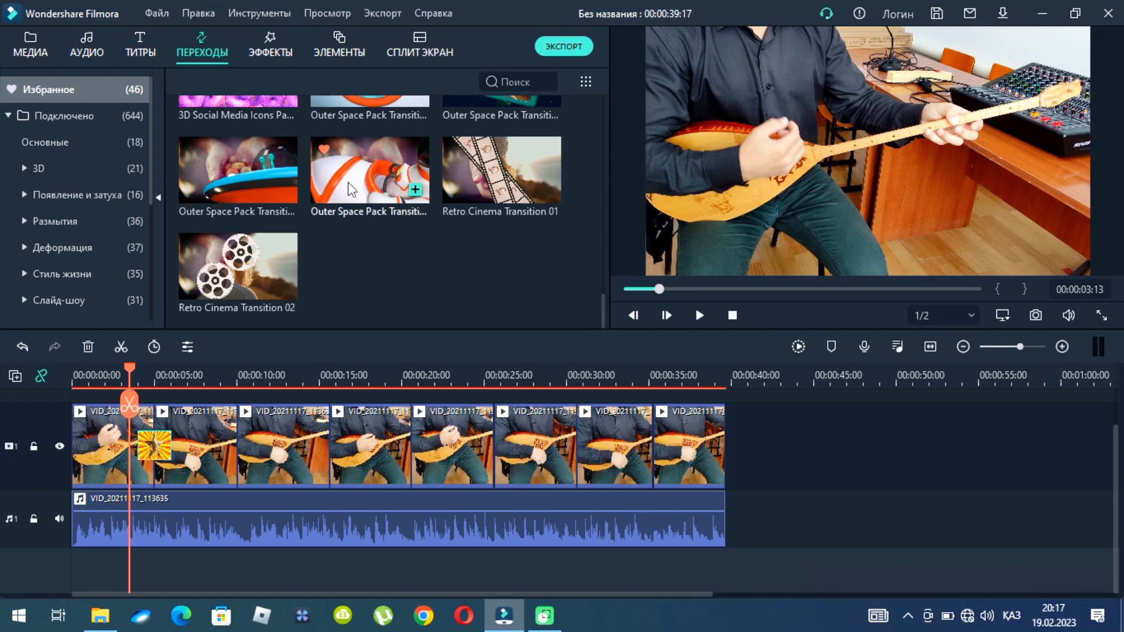
mouse_move(237, 260)
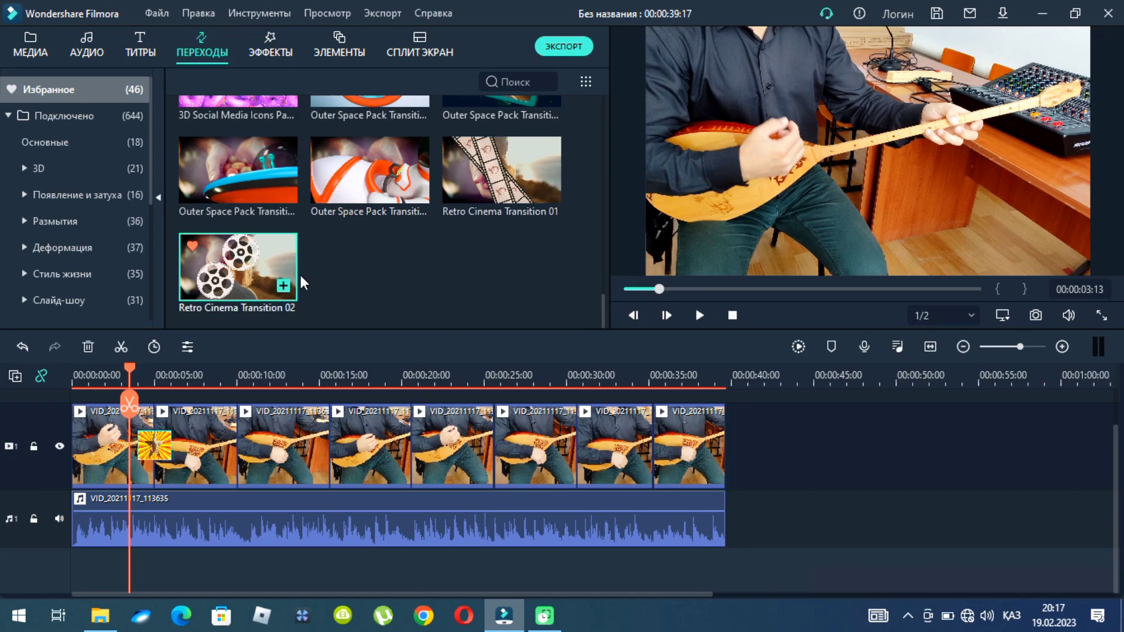
left_click_drag(230, 270, 237, 445)
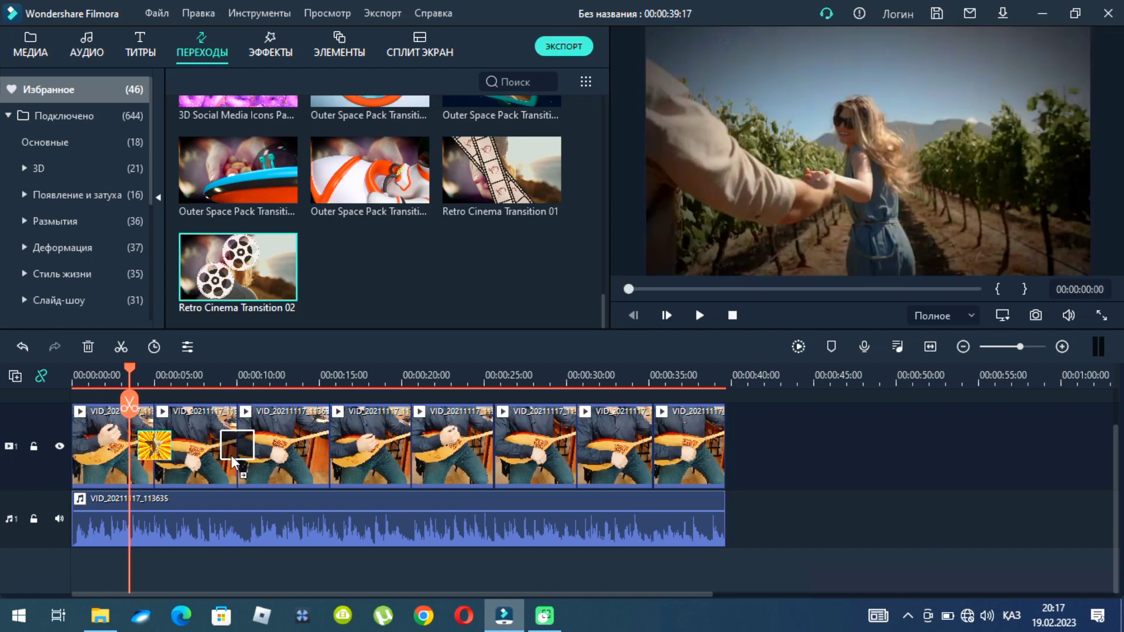
Play back the added film-reel transition from 00:00:08:11 and return the playhead to the start of the timeline
left_click(211, 382)
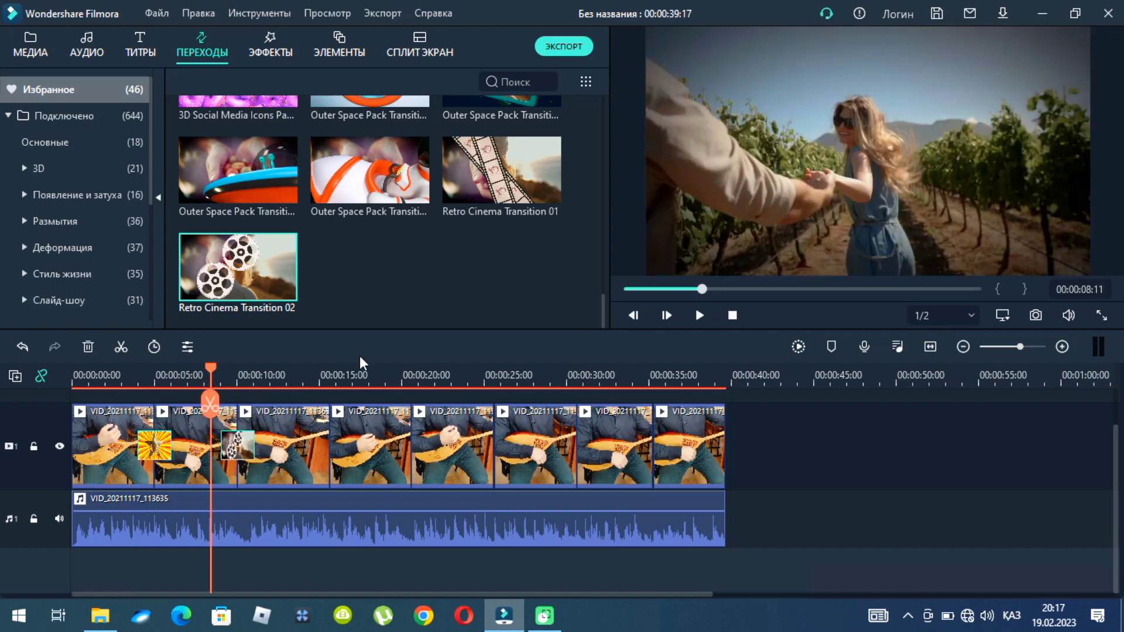
left_click(699, 316)
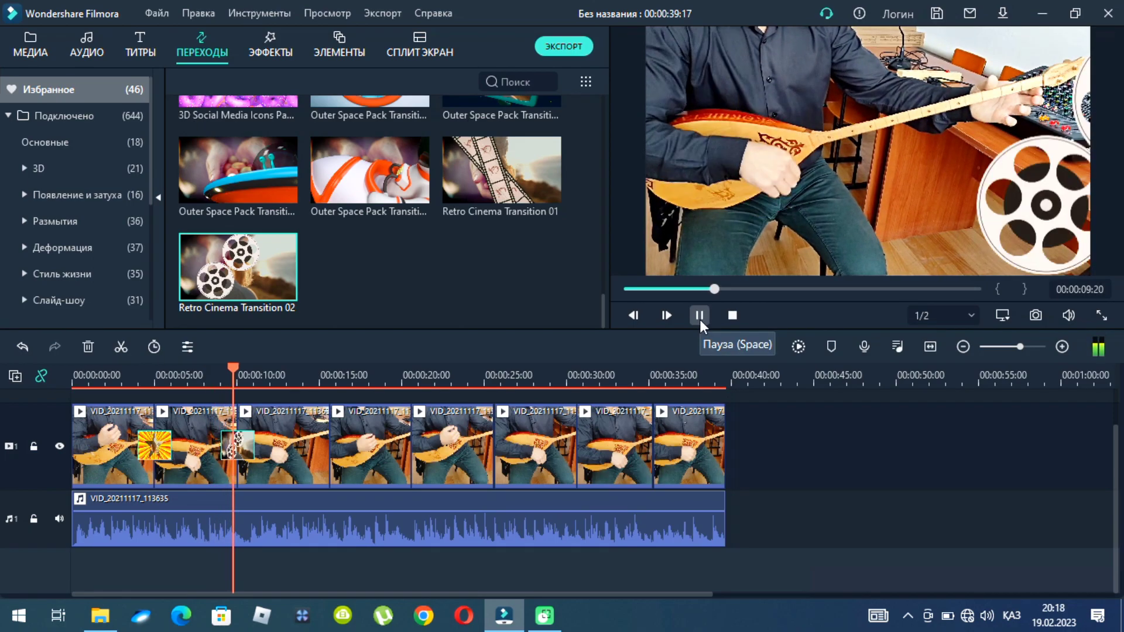
left_click(700, 316)
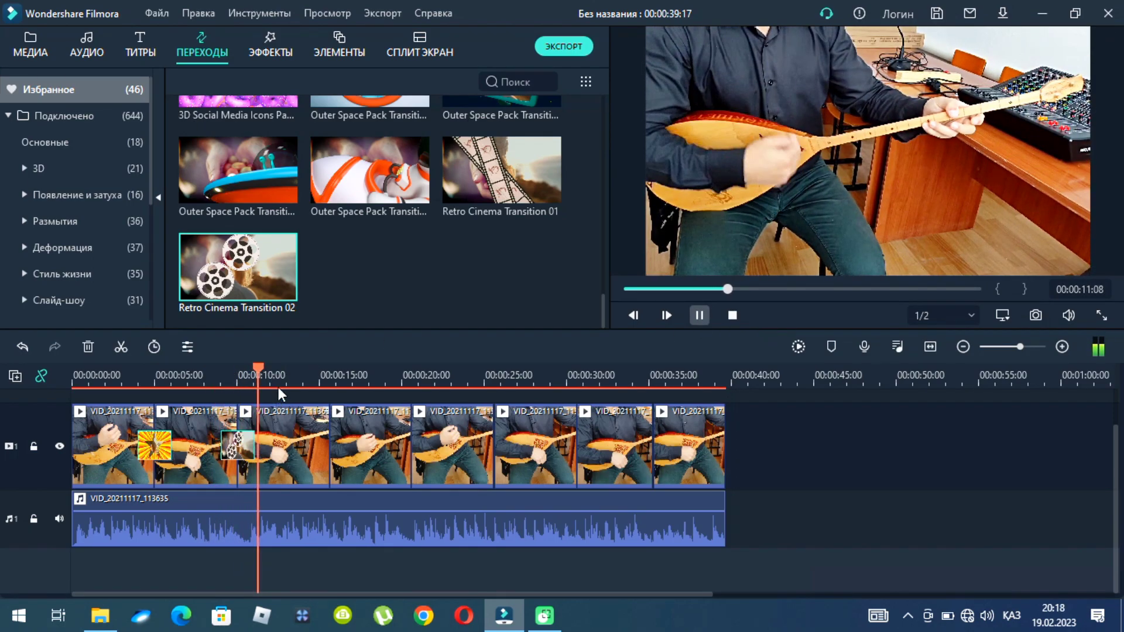
mouse_move(418, 189)
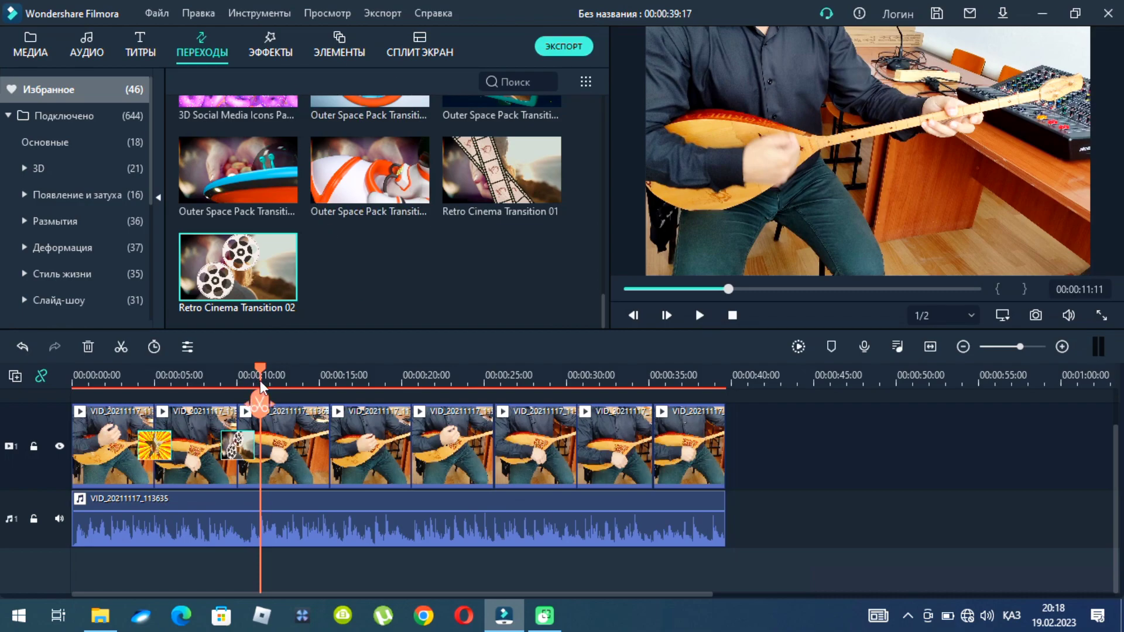
left_click_drag(260, 368, 33, 389)
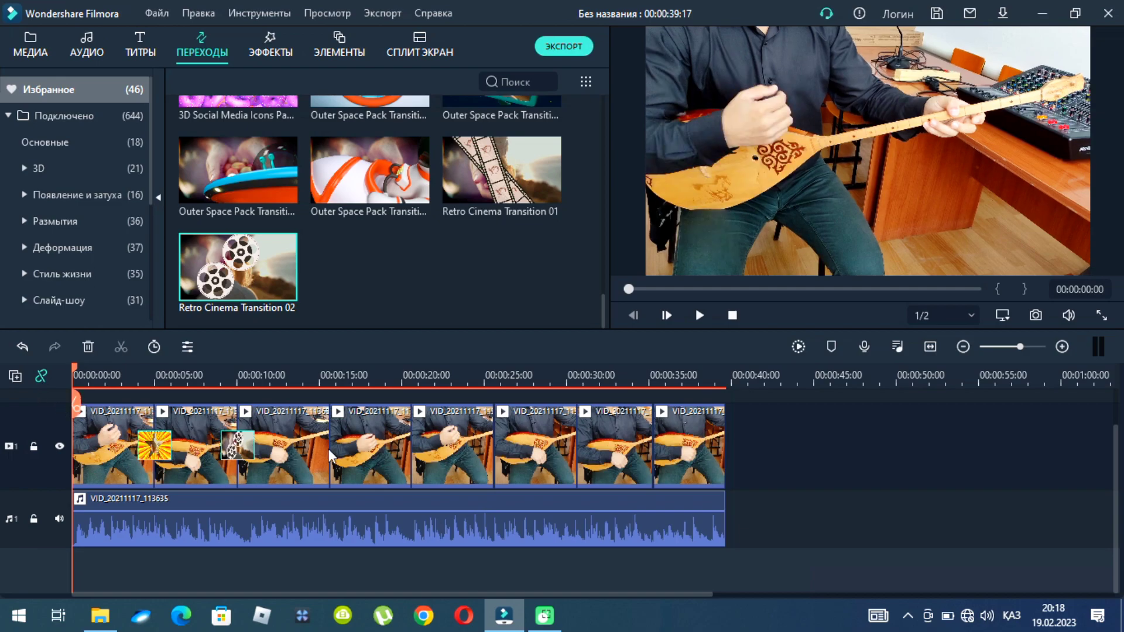
Examine the effects library's overlays and filters across the Подключено collection
scroll(372, 452, "up", 2)
left_click(271, 51)
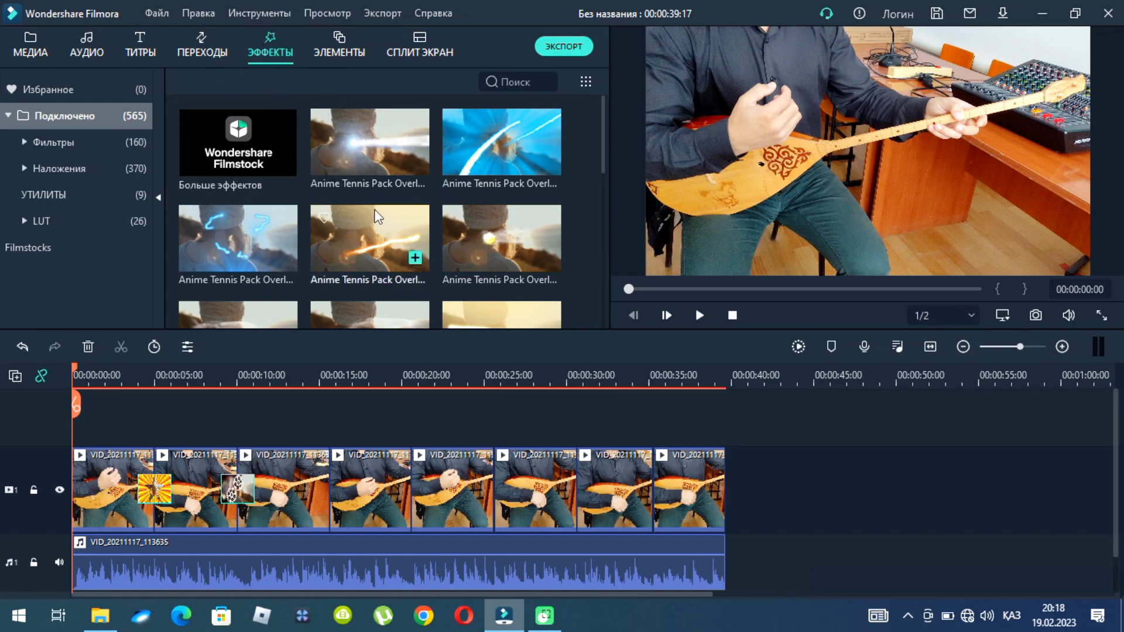
scroll(455, 184, "down", 3)
scroll(454, 188, "down", 10)
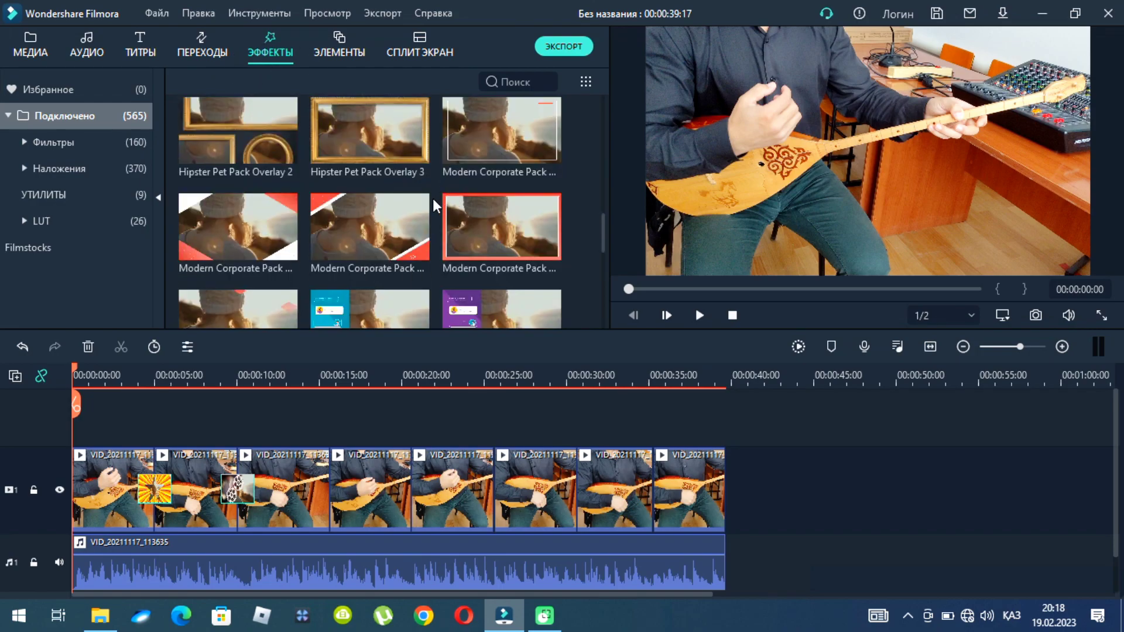
scroll(431, 199, "down", 10)
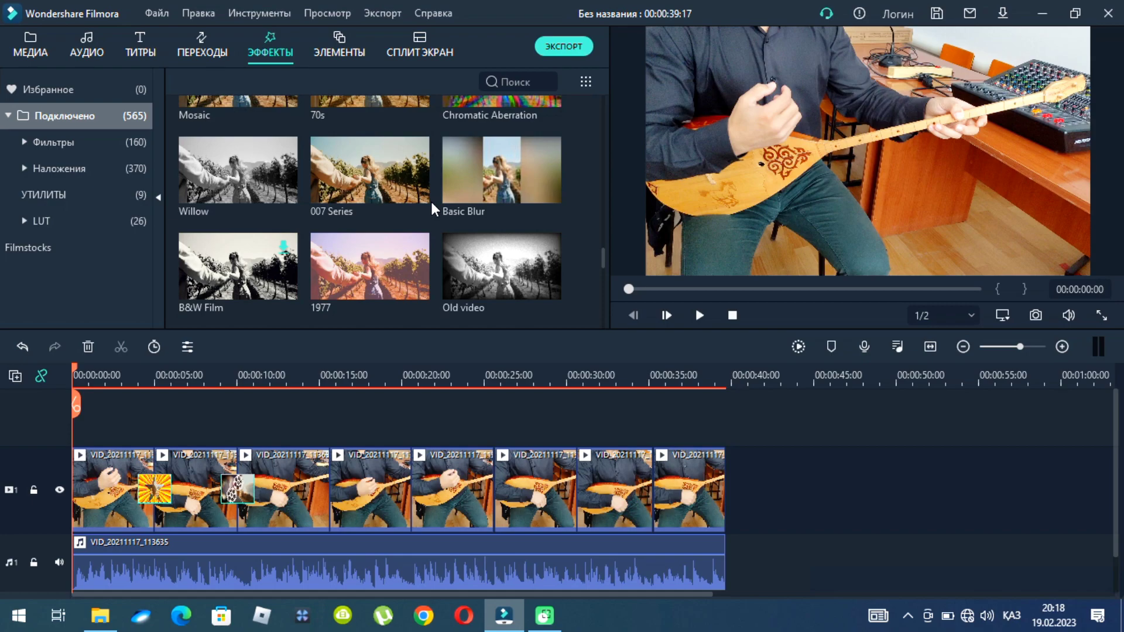
scroll(400, 182, "down", 3)
scroll(401, 187, "down", 10)
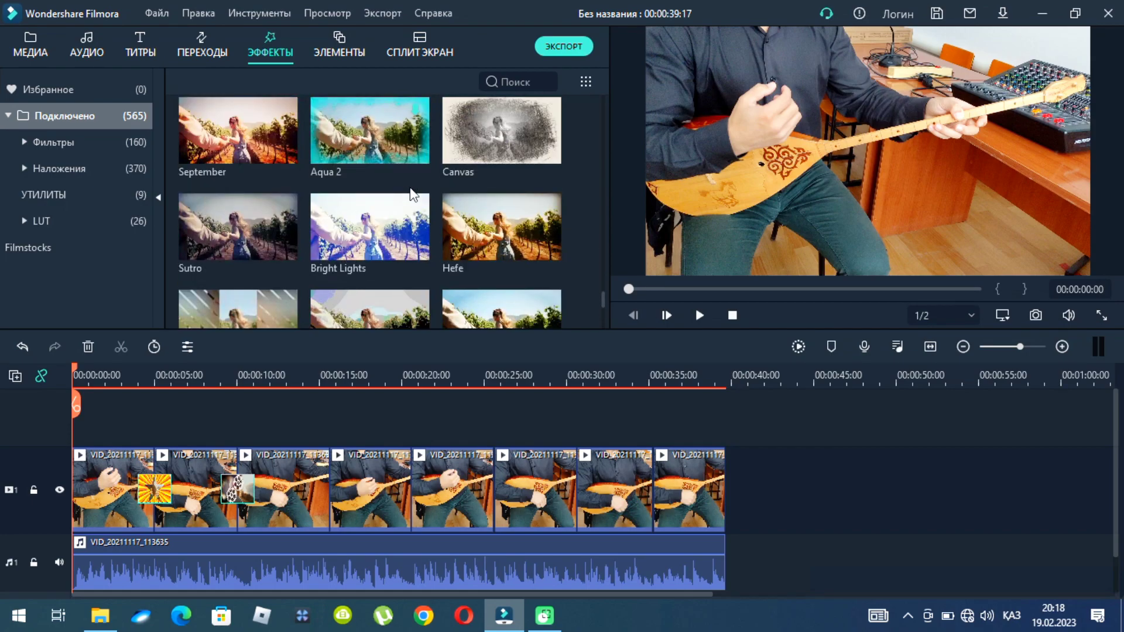
scroll(393, 166, "down", 10)
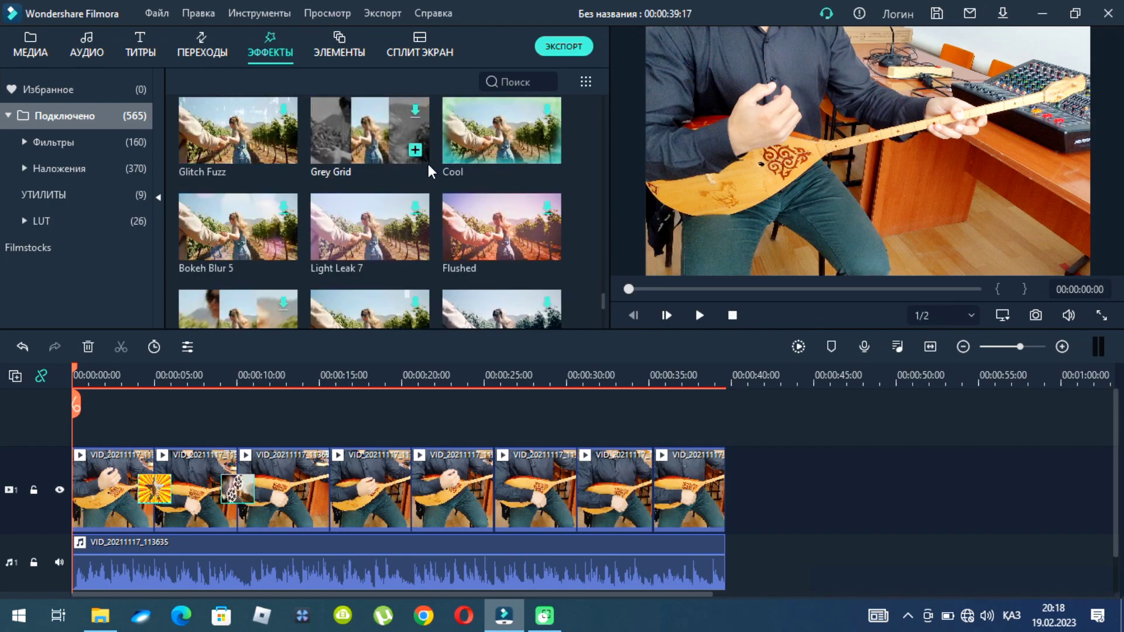
scroll(393, 206, "down", 10)
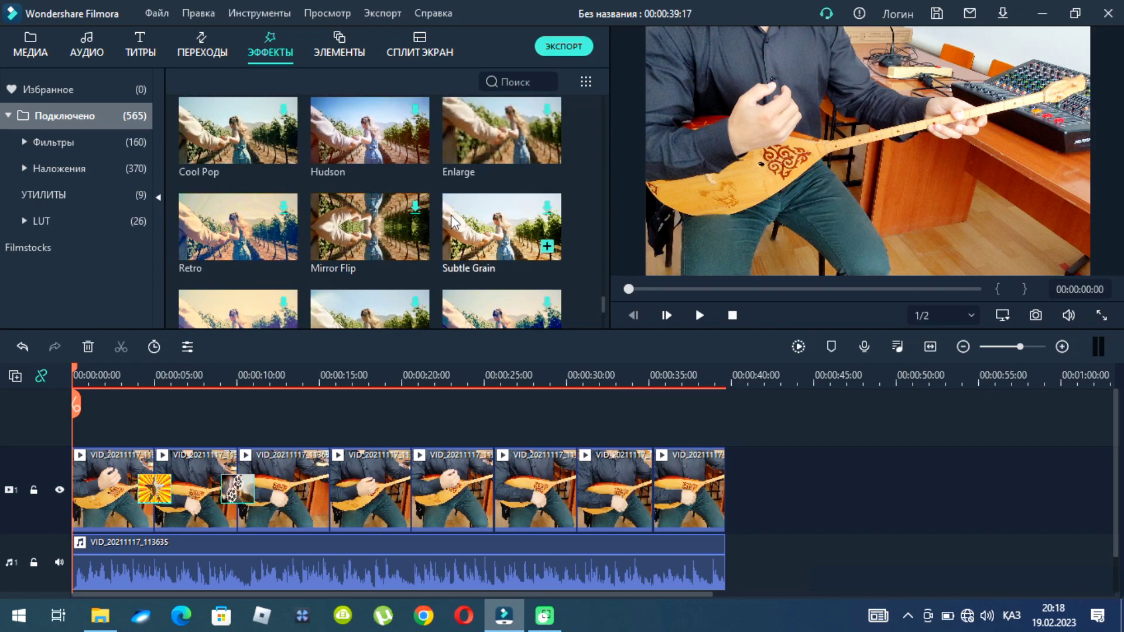
scroll(455, 213, "down", 10)
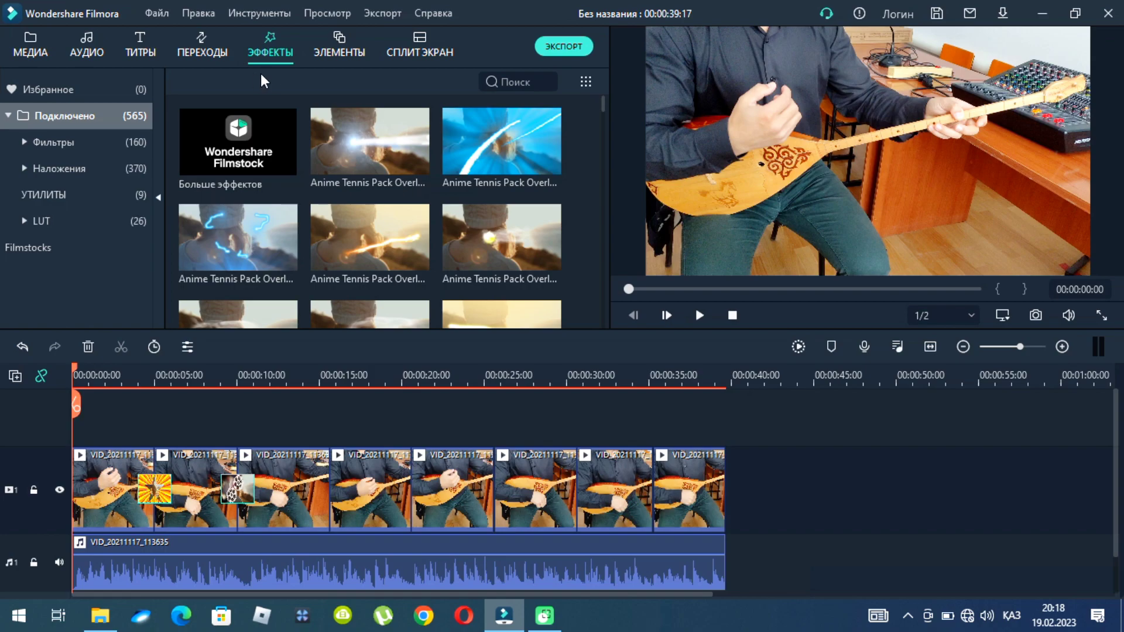
Examine the elements library's favourites, the Эмодзи category and the Иконки соцсетей items within Медиа
left_click(340, 46)
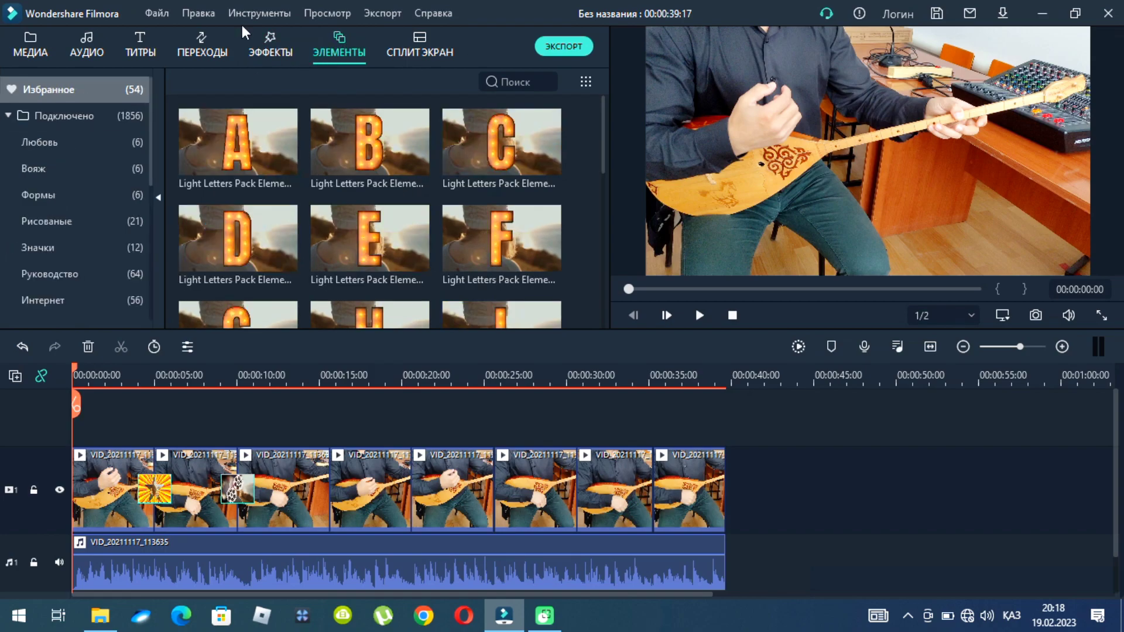
scroll(356, 203, "down", 15)
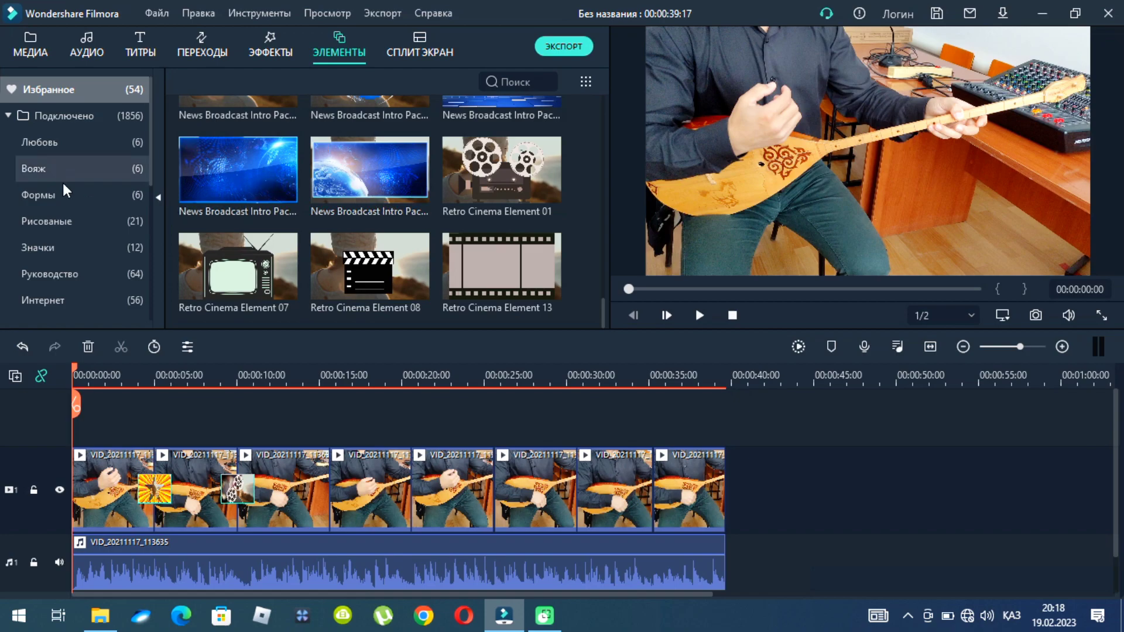
scroll(72, 210, "down", 1)
scroll(72, 210, "down", 1)
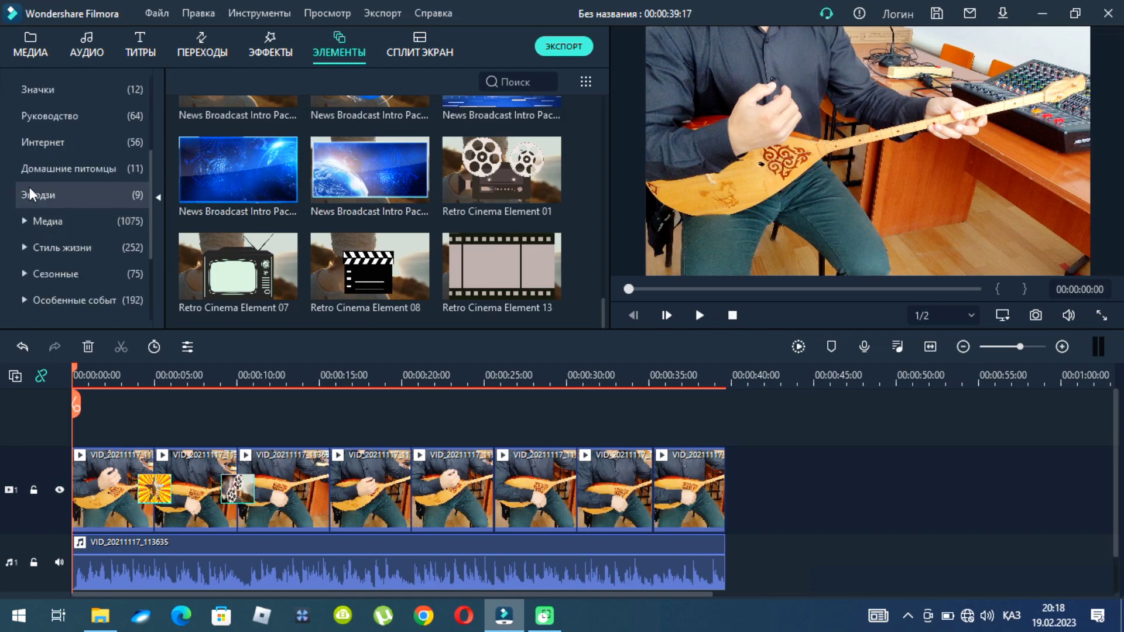
left_click(47, 200)
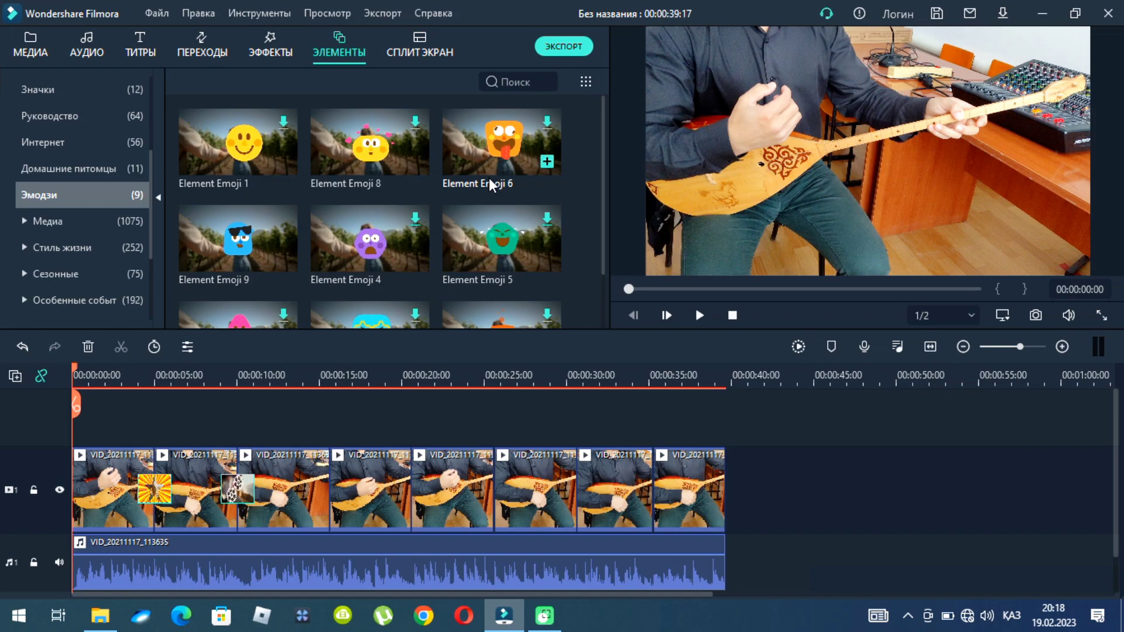
scroll(351, 211, "down", 1)
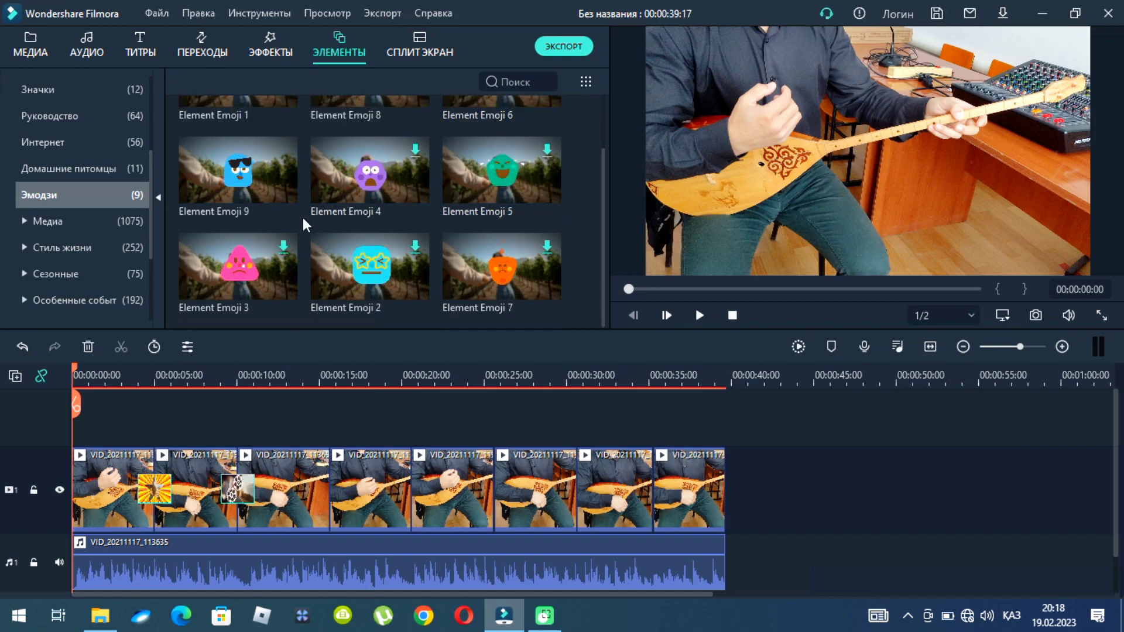
left_click(72, 219)
scroll(79, 221, "down", 5)
scroll(78, 221, "up", 3)
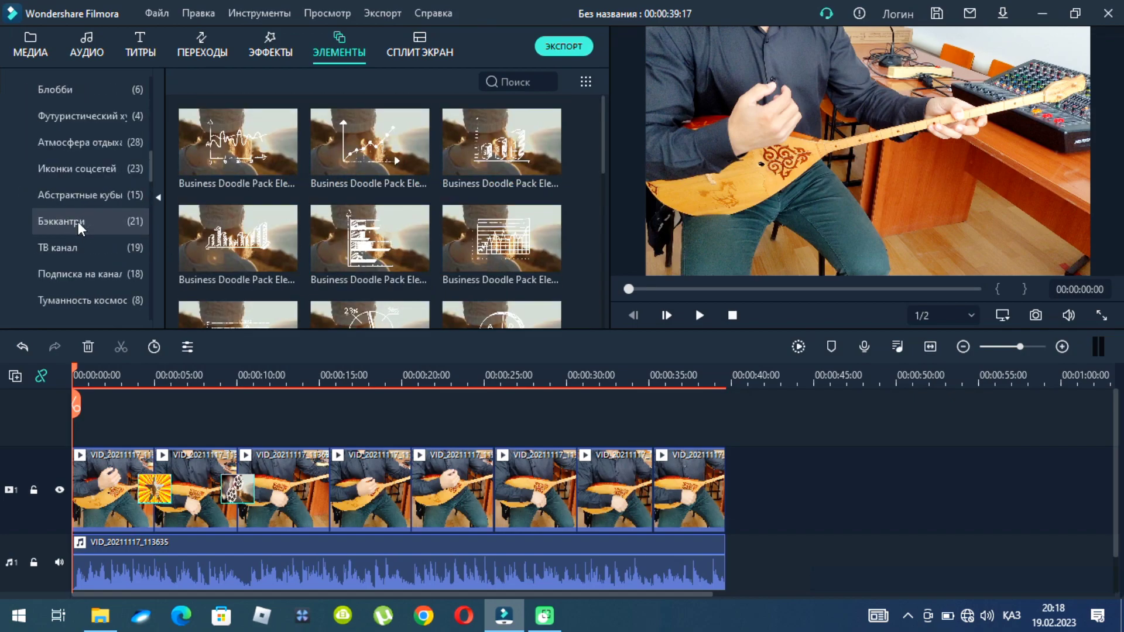
left_click(86, 167)
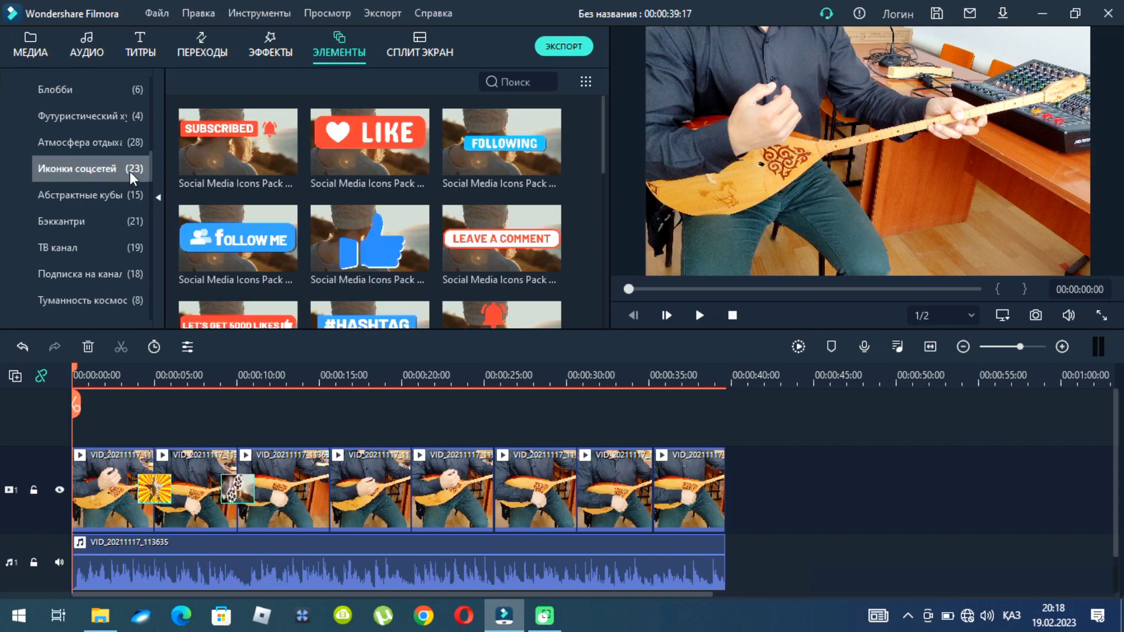
Add the Channel Subscribe Pack element with the red SUBSCRIBE button and hand to a track above the video, at the timeline's start
scroll(98, 195, "down", 3)
left_click(96, 197)
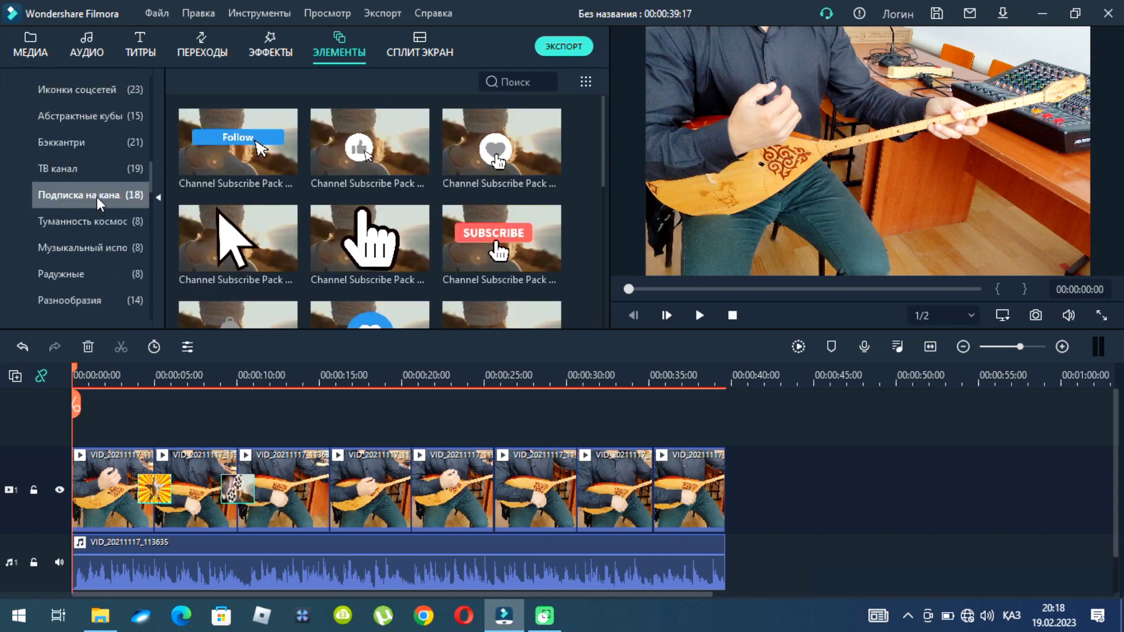
scroll(368, 188, "down", 1)
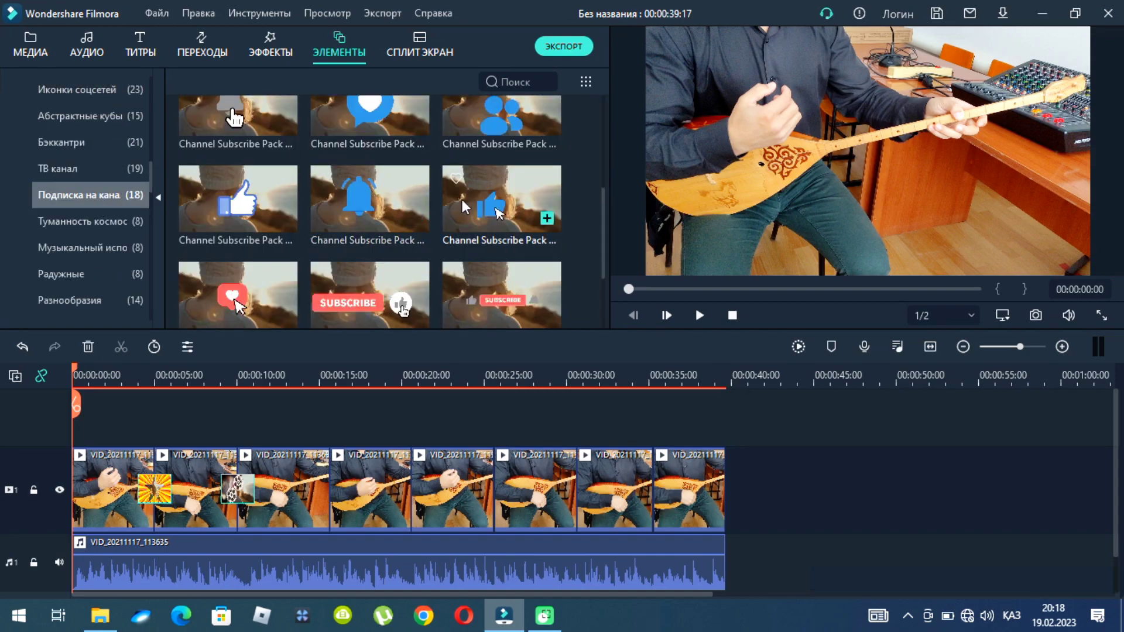
scroll(462, 199, "up", 1)
left_click_drag(505, 230, 72, 430)
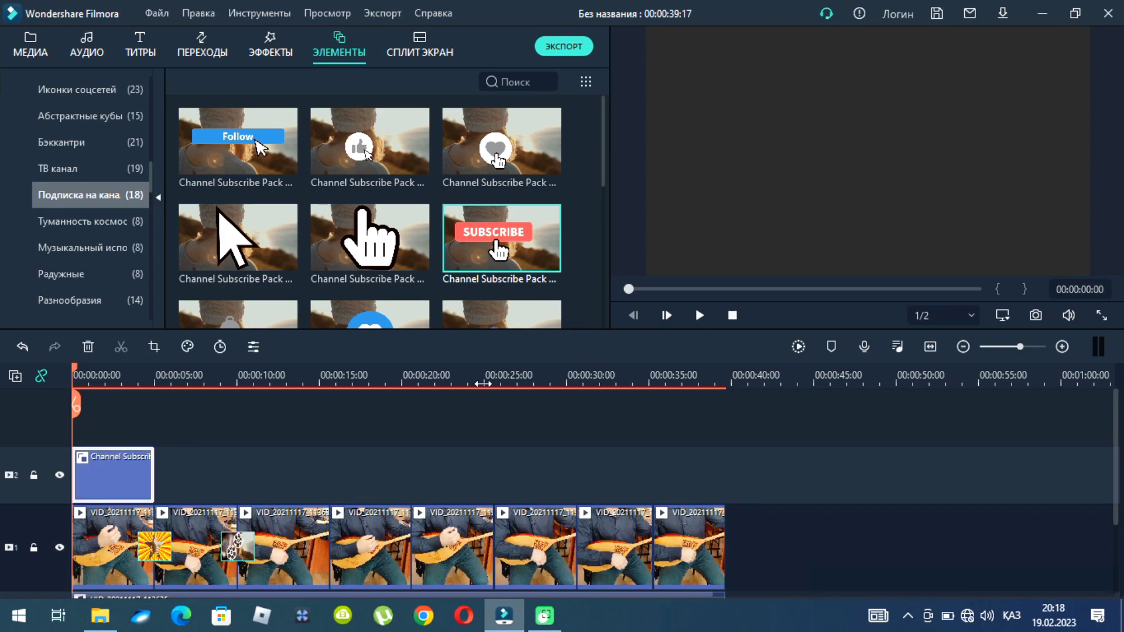
Play back the SUBSCRIBE element, return the playhead to the start, and examine the other channel subscription elements
left_click(700, 316)
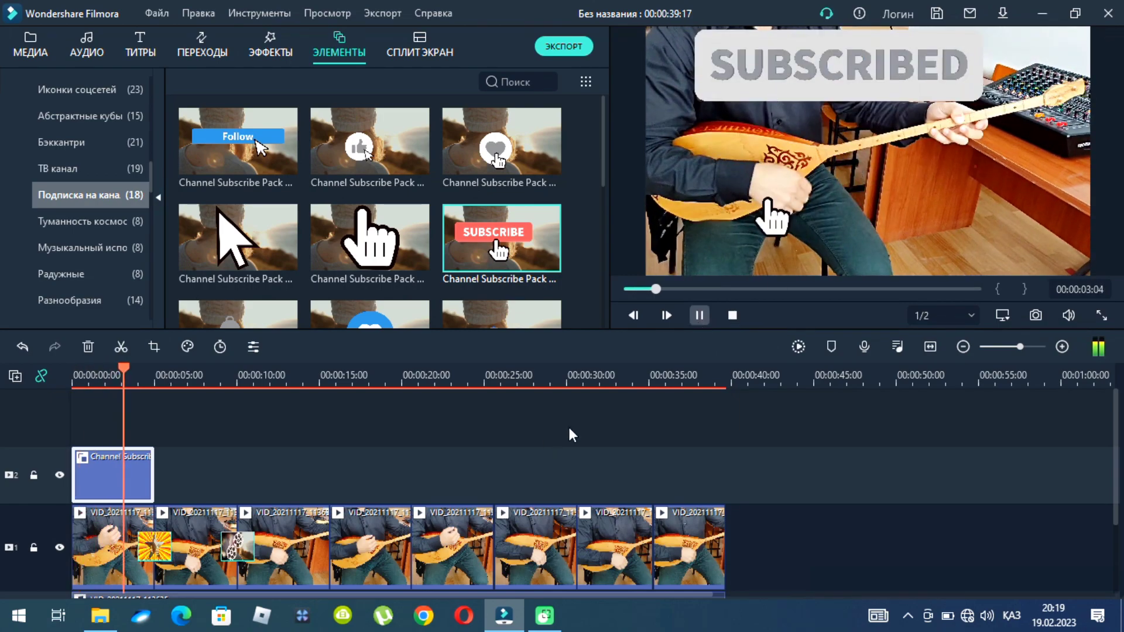
left_click(625, 289)
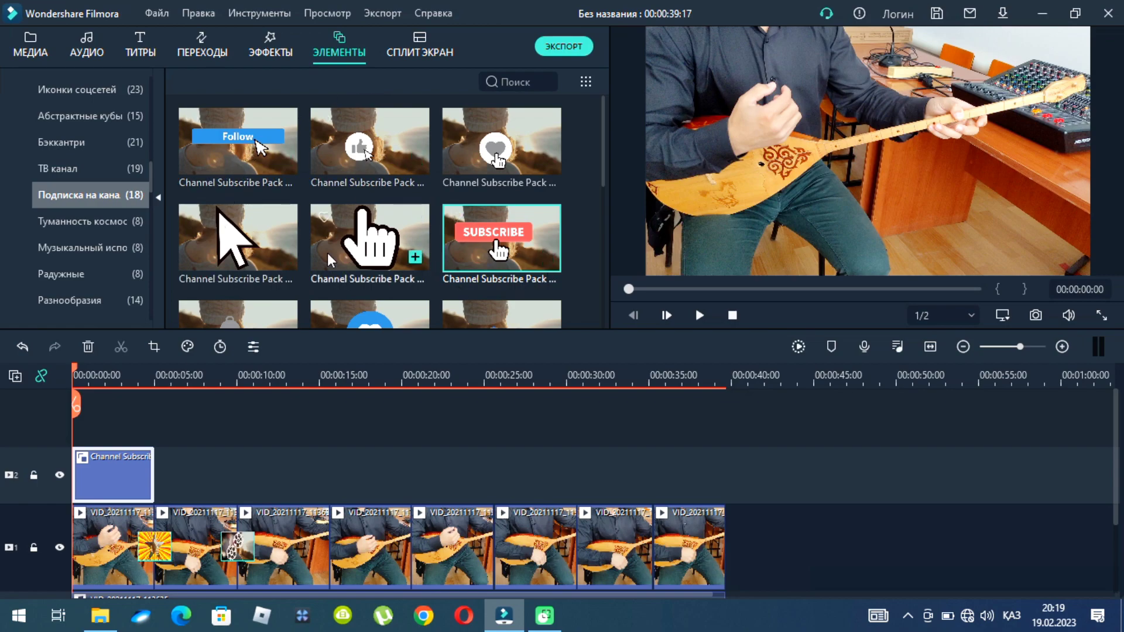
left_click_drag(604, 160, 606, 278)
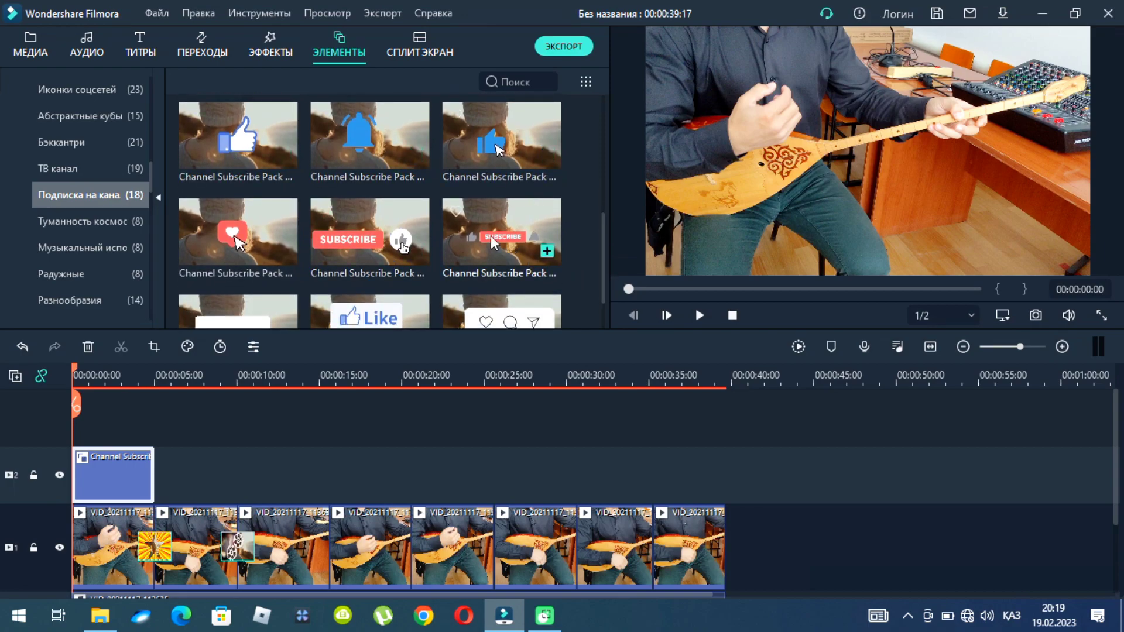
left_click_drag(603, 219, 603, 259)
mouse_move(510, 265)
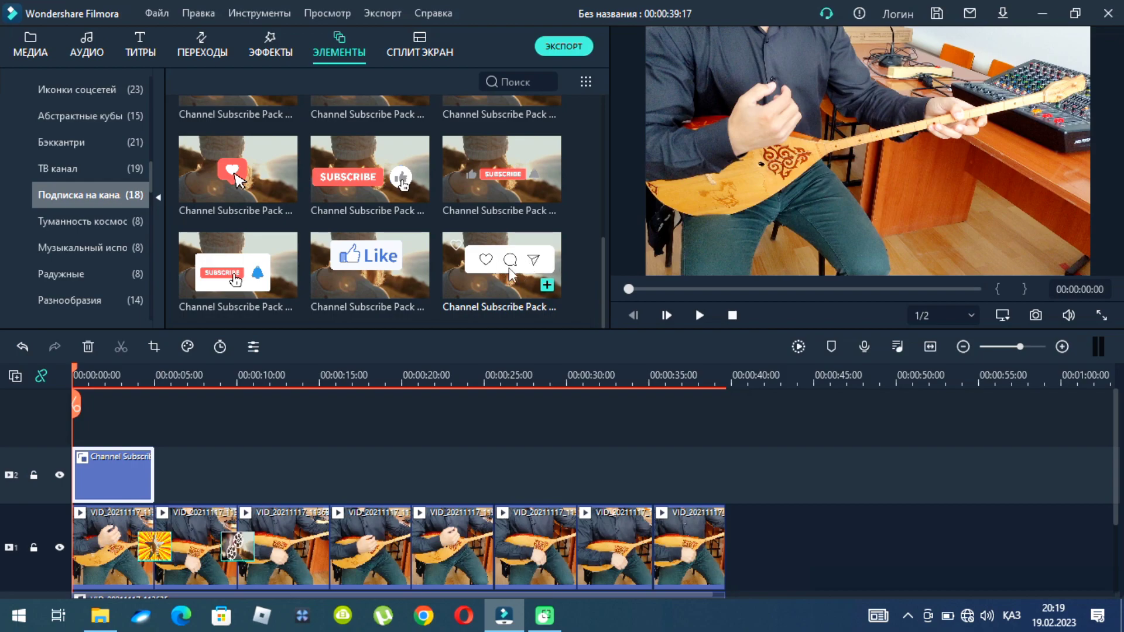
left_click_drag(602, 280, 609, 98)
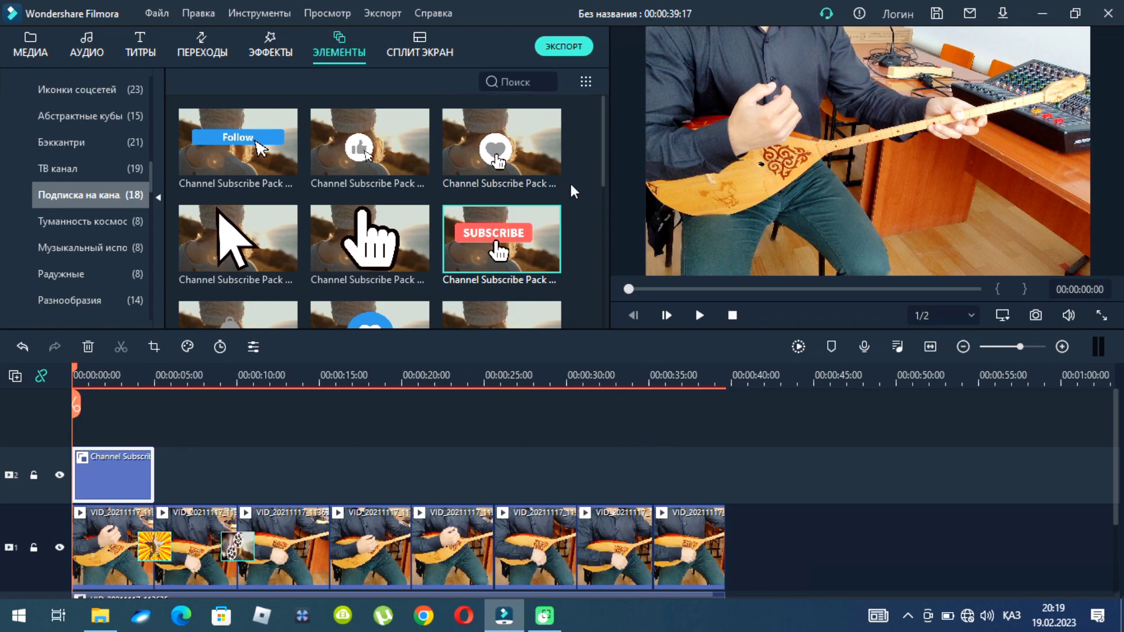
Examine the MP4 computer export options, including the file name, and close the export dialog without exporting
left_click(564, 48)
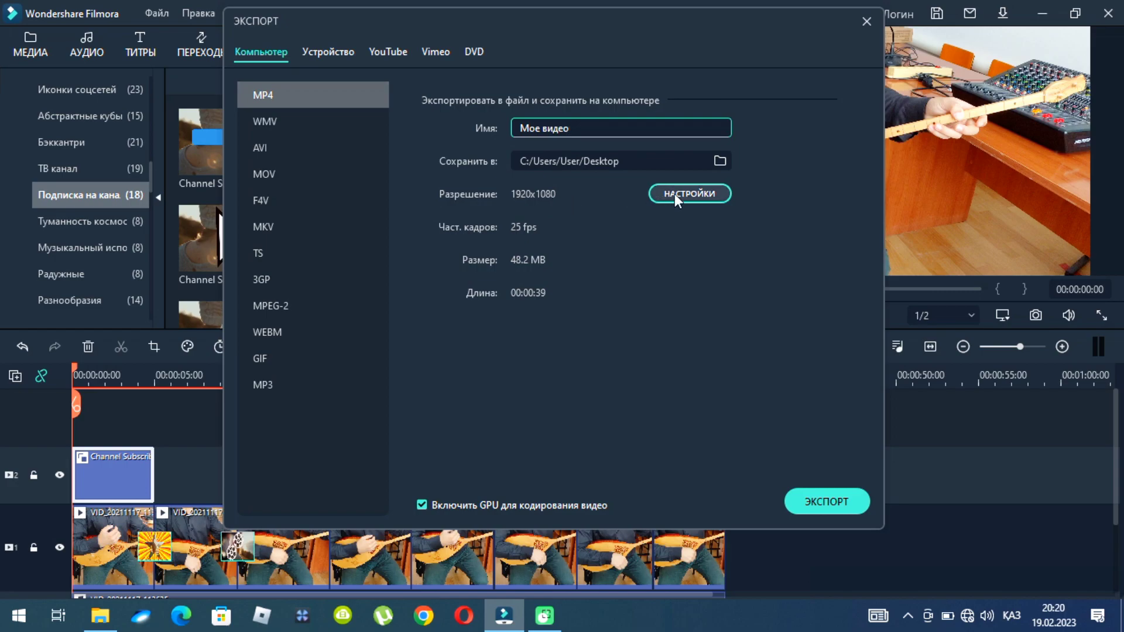
left_click_drag(578, 131, 501, 129)
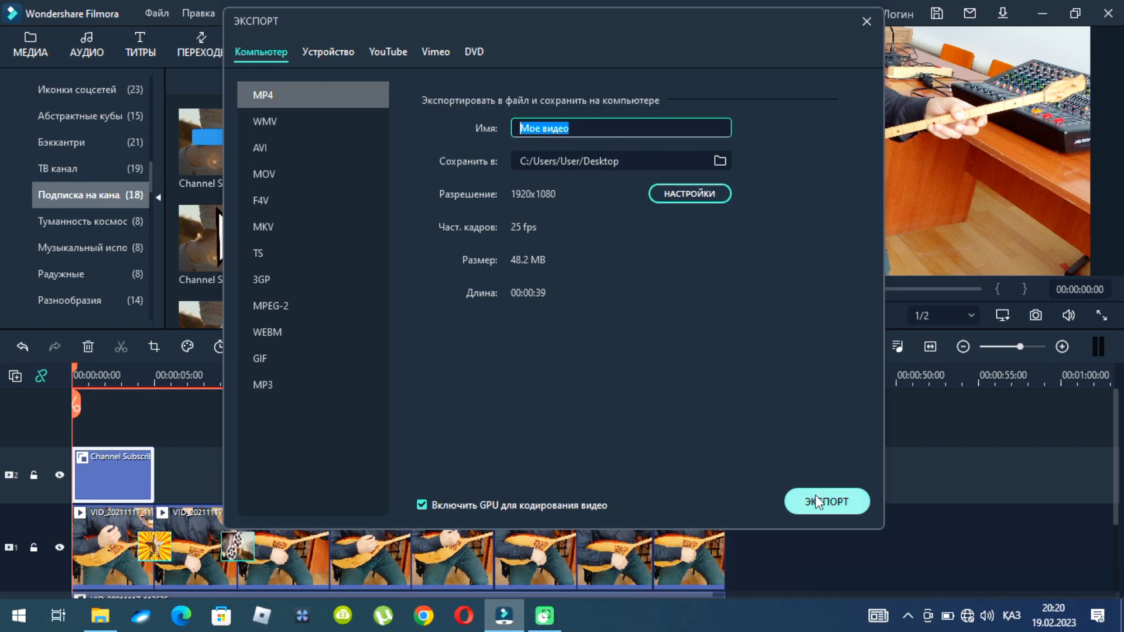
key("Escape")
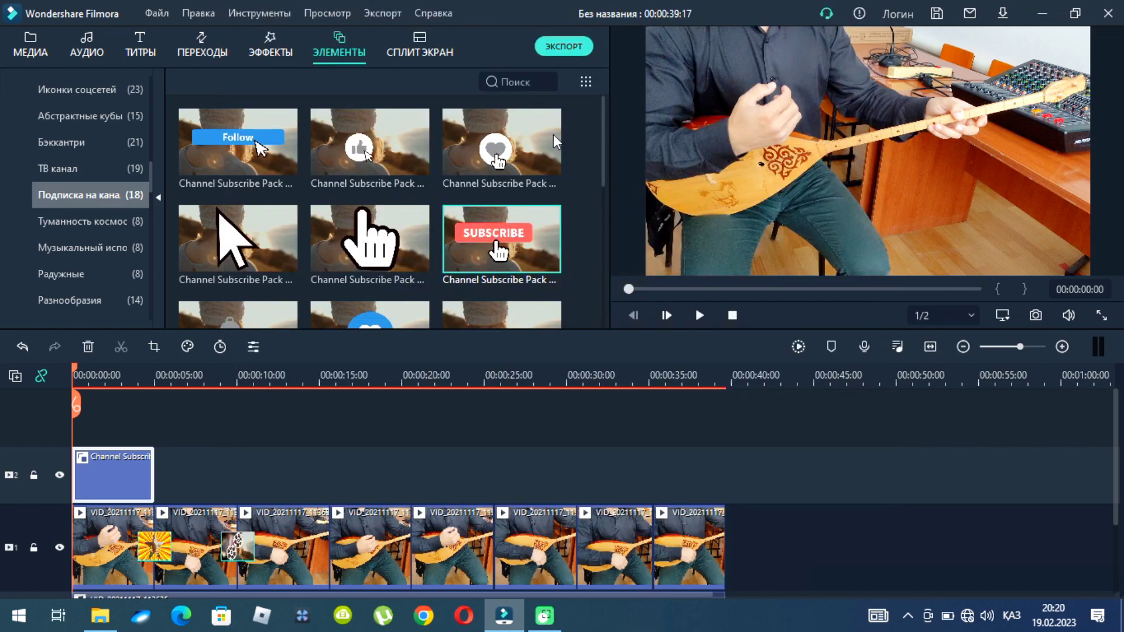